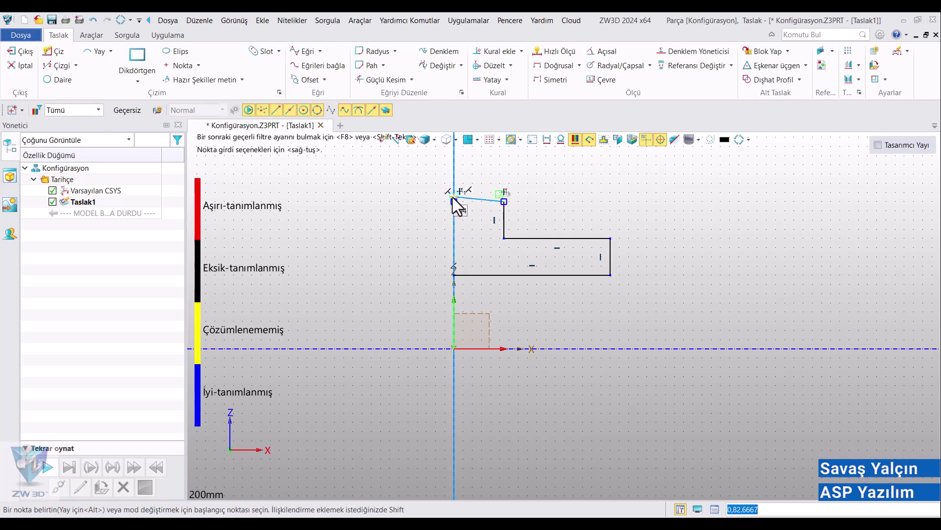
Close the L-shaped profile with a final line ending on the vertical axis and finish line drawing.
click(454, 200)
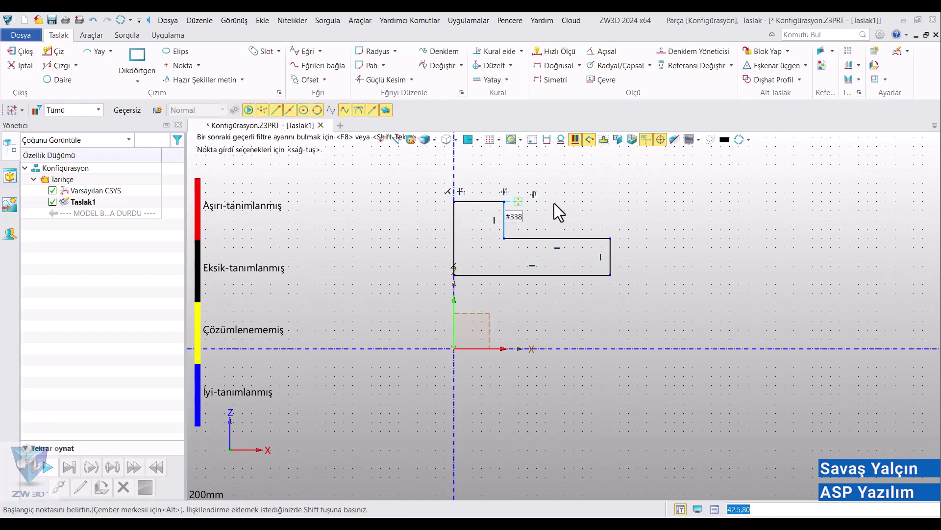
middle_drag(578, 205, 534, 304)
key(Escape)
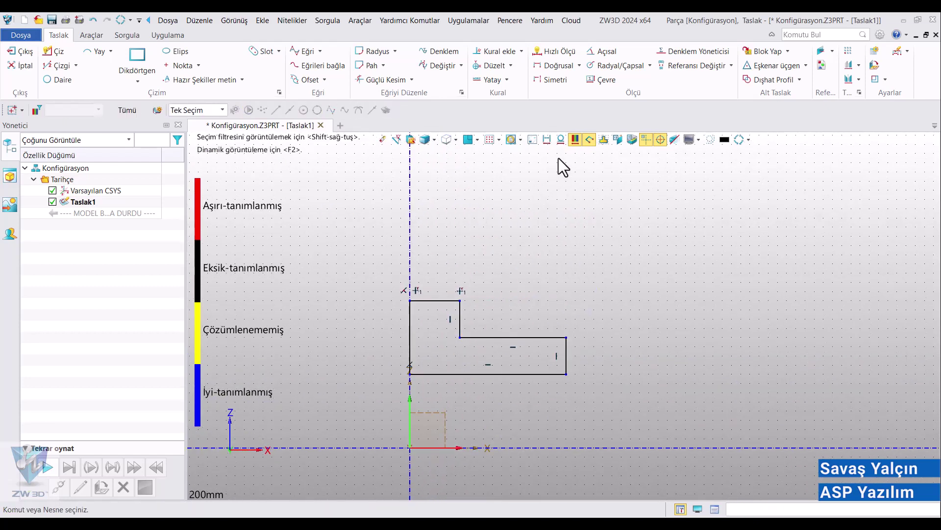
Turn off the grid display in the sketch.
click(575, 140)
click(575, 140)
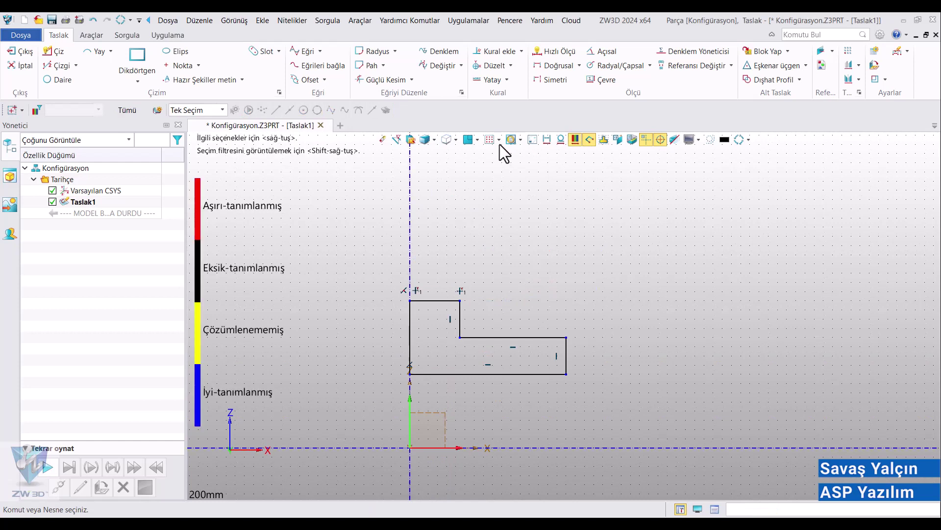
click(498, 139)
click(502, 157)
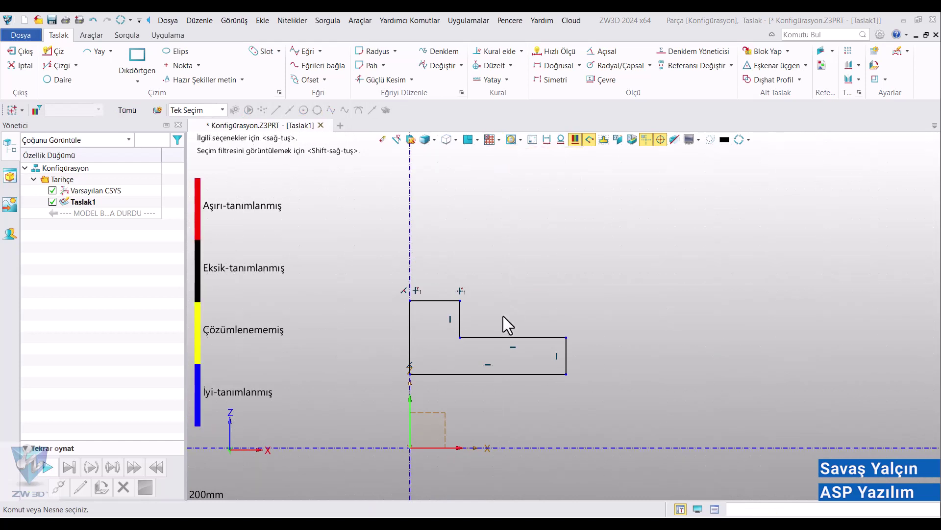
Dimension the profile's lower edge 25 mm above the horizontal axis.
middle_drag(503, 319, 470, 296)
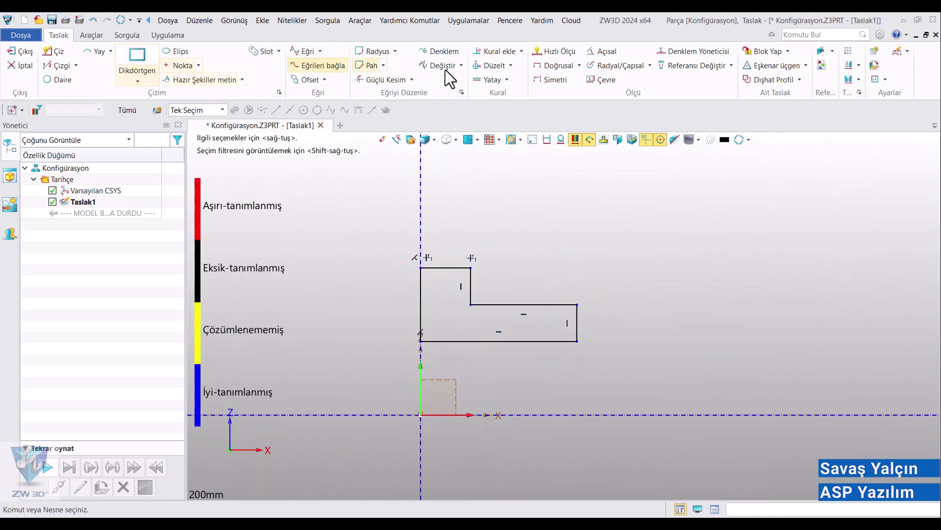
click(550, 51)
click(559, 341)
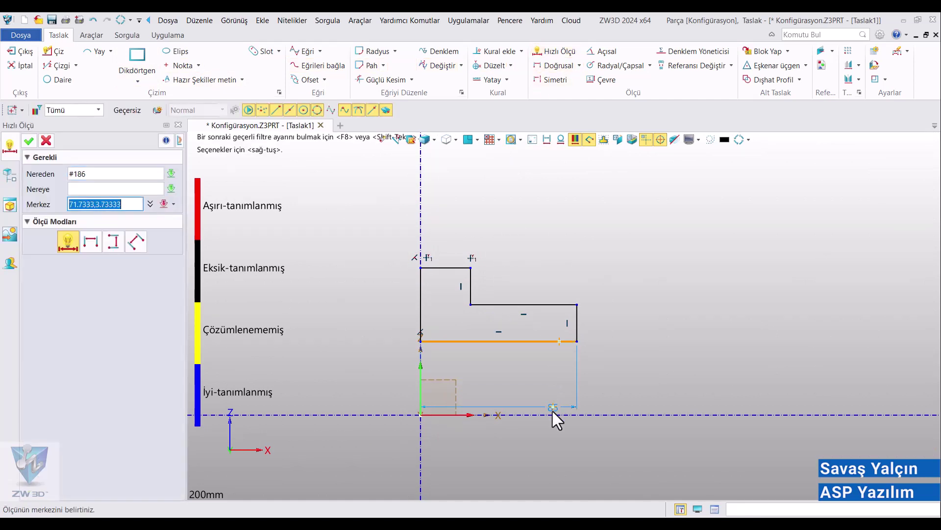
click(555, 406)
text(25)
key(Return)
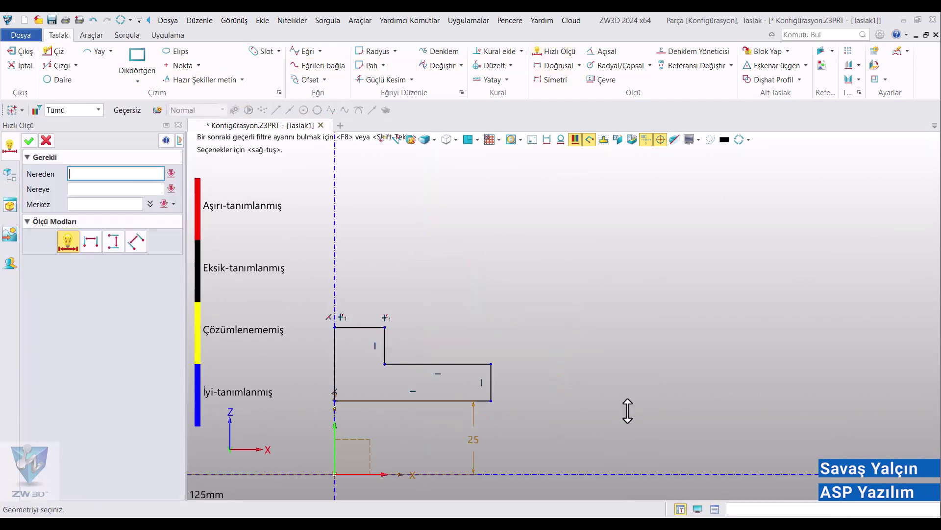
middle_drag(561, 330, 676, 230)
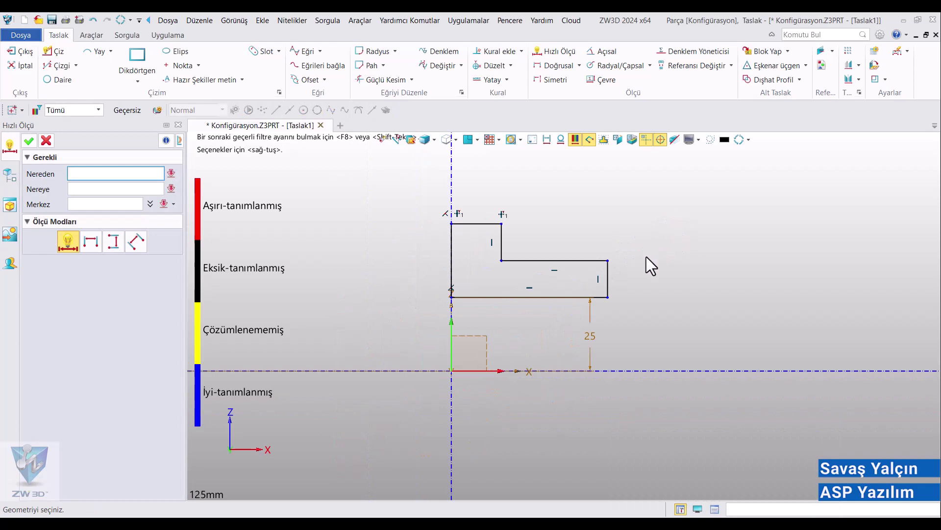
key(Escape)
Dimension the short vertical edge at the profile's far end to 20 mm.
click(553, 52)
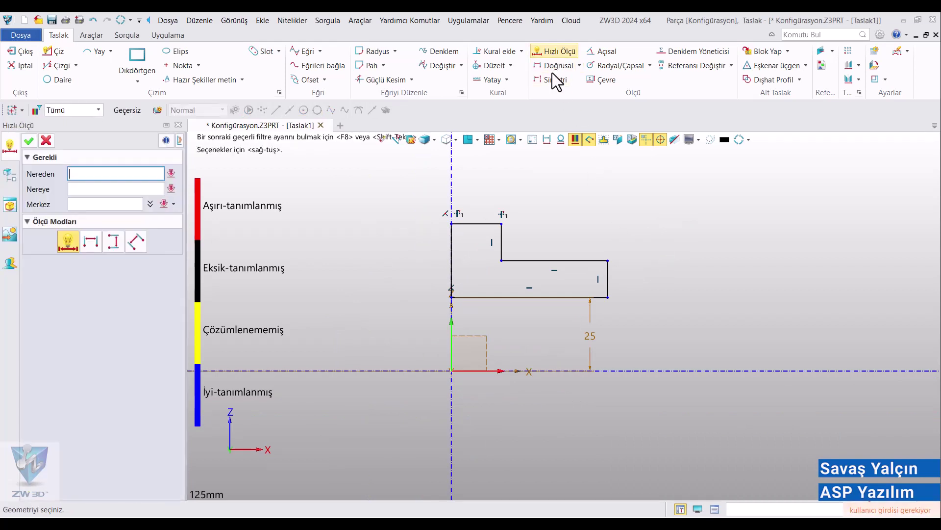
scroll(605, 280, up, 3)
click(610, 281)
click(652, 280)
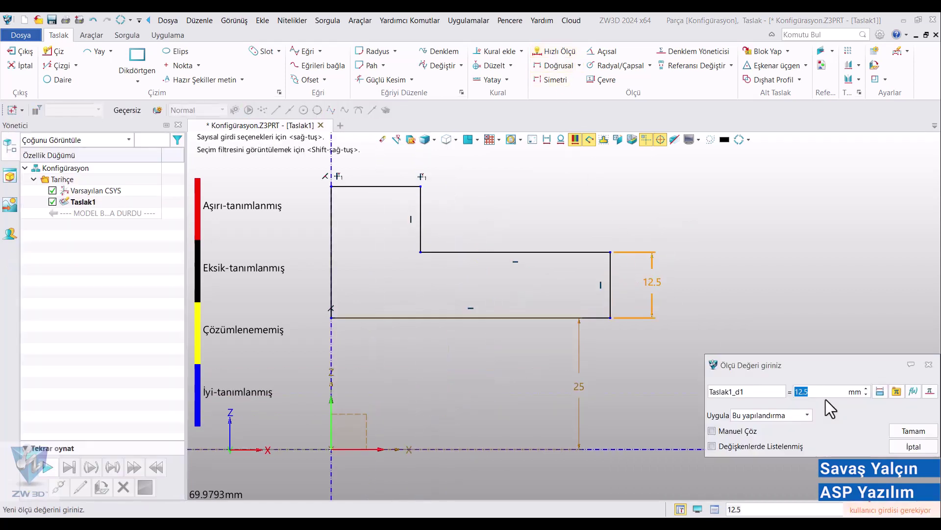
text(20)
key(Return)
Dimension the inner vertical edge of the L-shaped profile to 50 mm.
scroll(706, 355, up, 1)
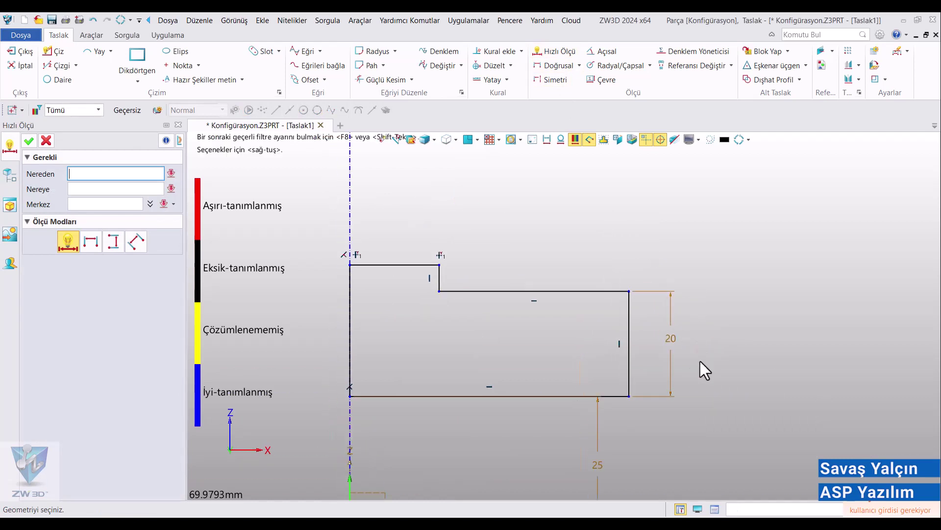
click(444, 268)
scroll(444, 268, up, 2)
scroll(443, 264, up, 2)
scroll(543, 279, down, 3)
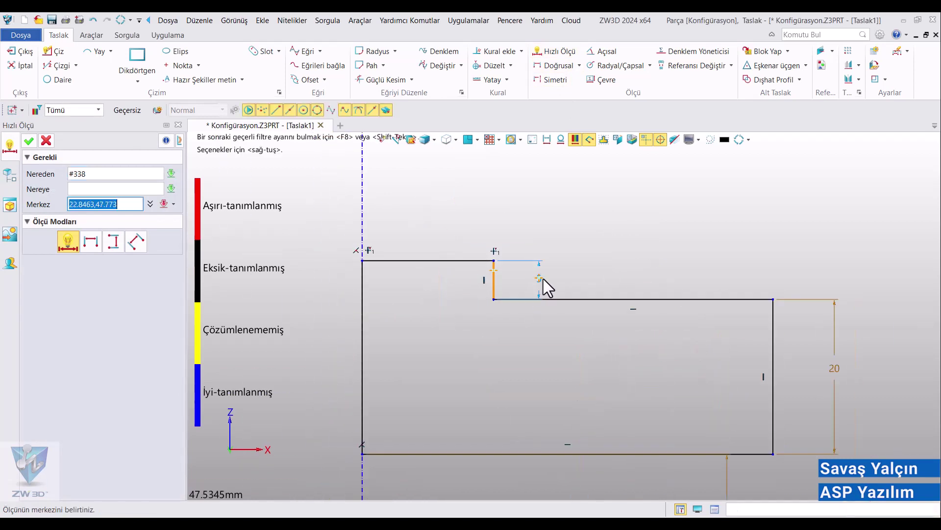
click(704, 291)
text(50)
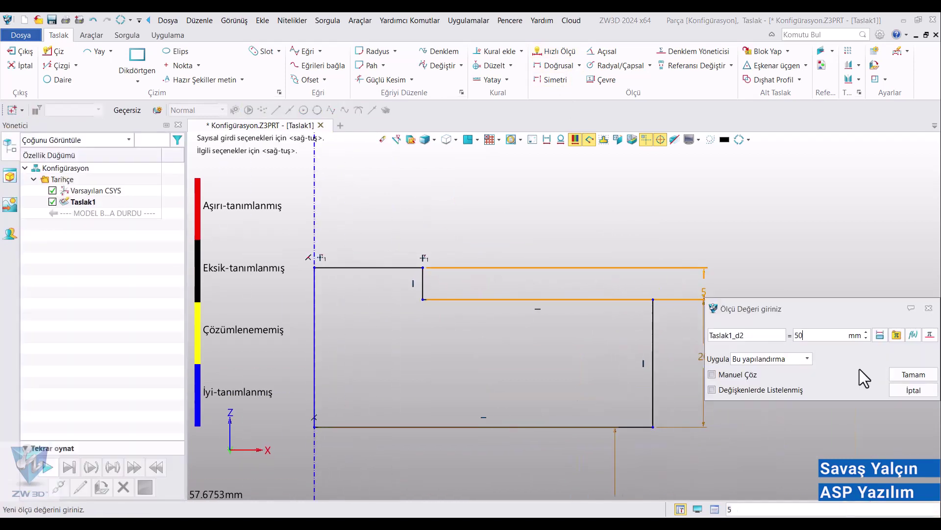
key(Return)
Dimension the top edge of the profile to a width of 20 mm.
scroll(551, 367, down, 3)
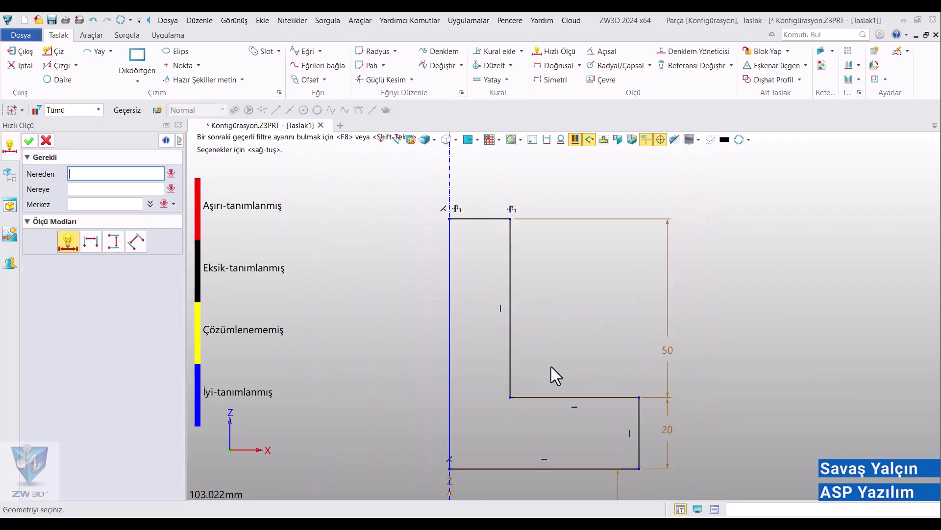
click(496, 218)
click(490, 172)
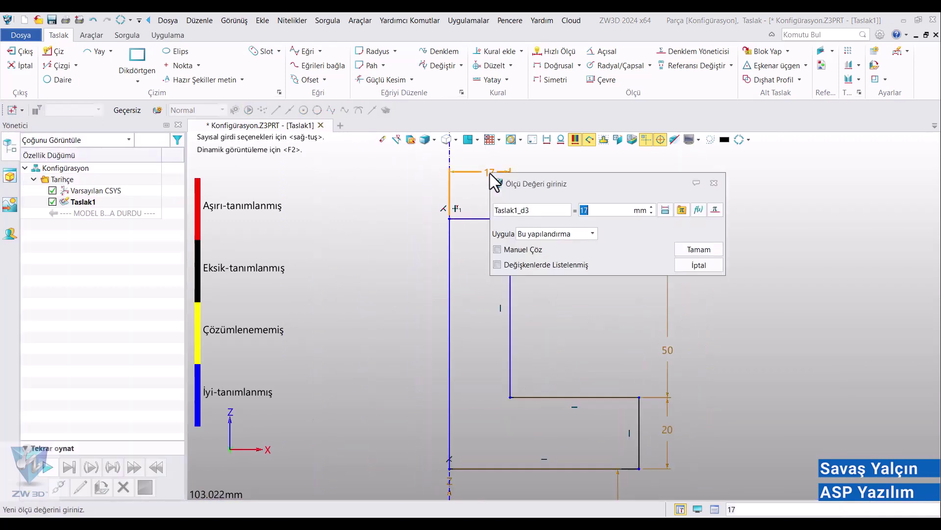
text(20)
key(Return)
Dimension the inner horizontal edge of the profile to 120 mm and end dimensioning.
scroll(607, 227, down, 2)
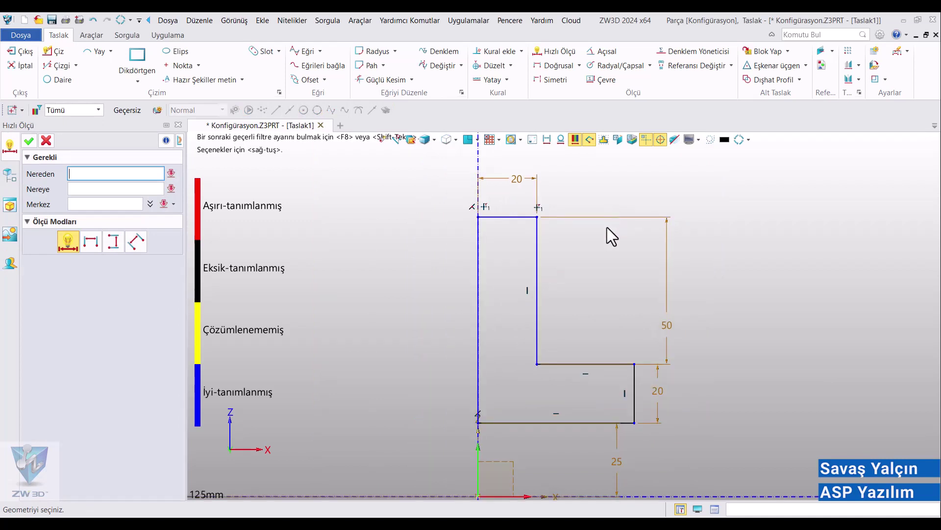
click(569, 381)
click(554, 196)
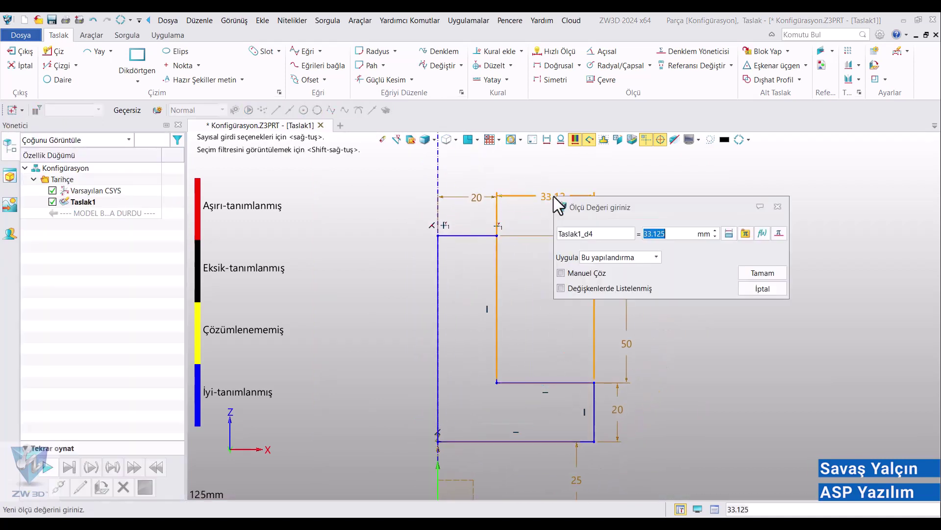
text(120)
key(Return)
scroll(554, 210, down, 2)
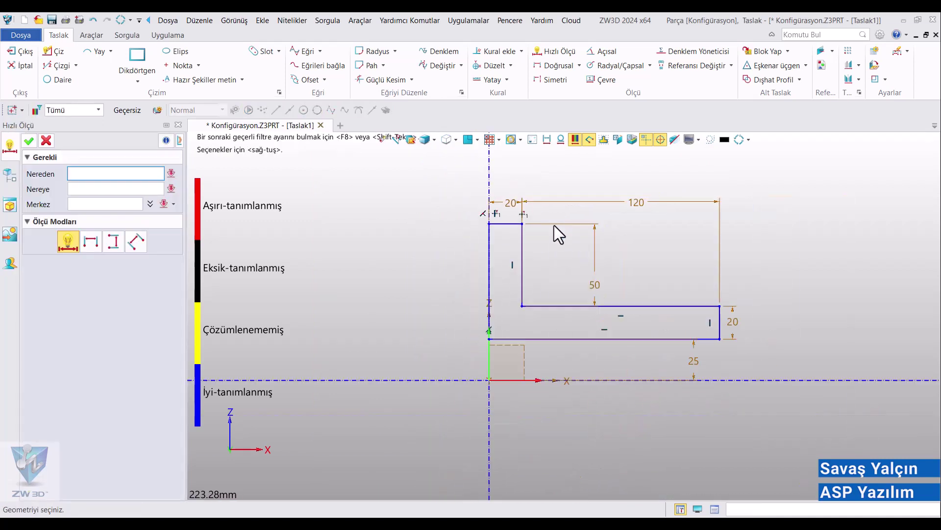
mouse_move(554, 225)
middle_down()
mouse_move(513, 242)
mouse_move(602, 270)
middle_up()
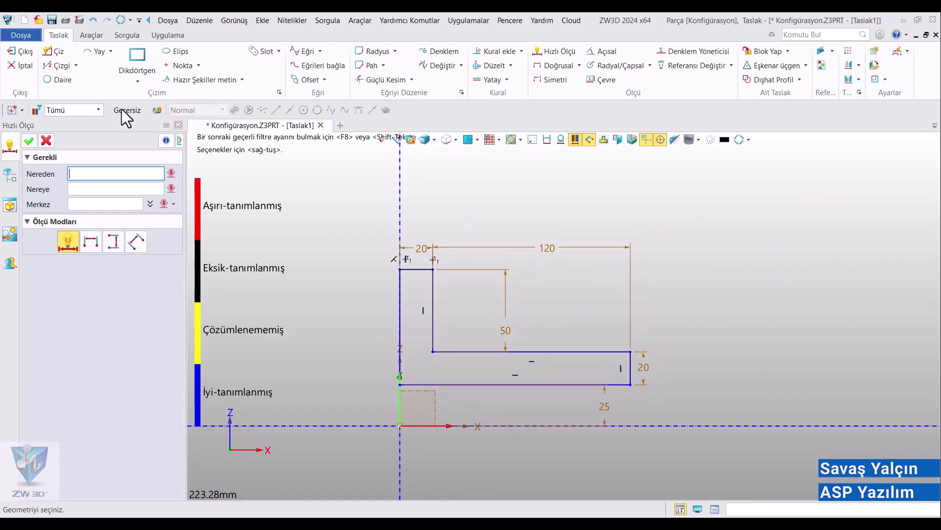
click(47, 140)
middle_drag(425, 297, 431, 292)
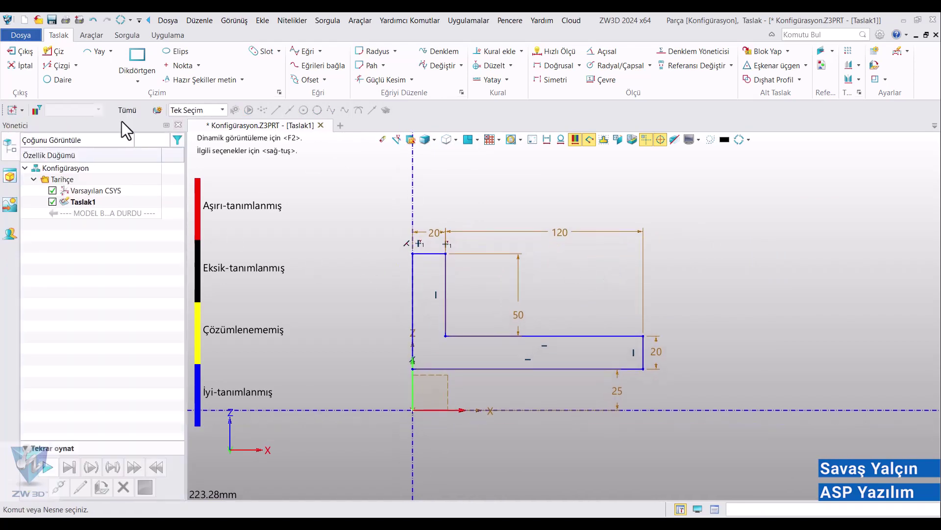
Exit the sketch and revolve the L-shaped profile from 0 to 360 degrees around the X axis.
click(22, 56)
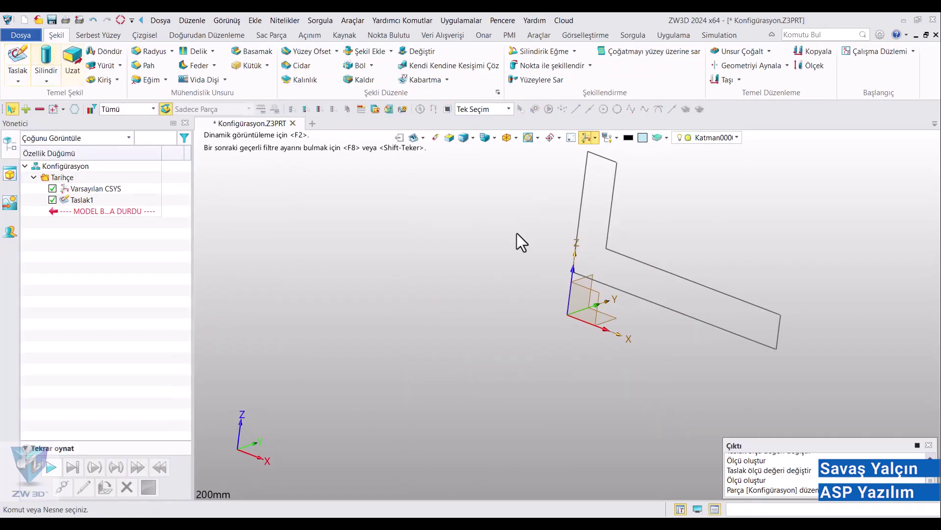
middle_drag(517, 233, 369, 312)
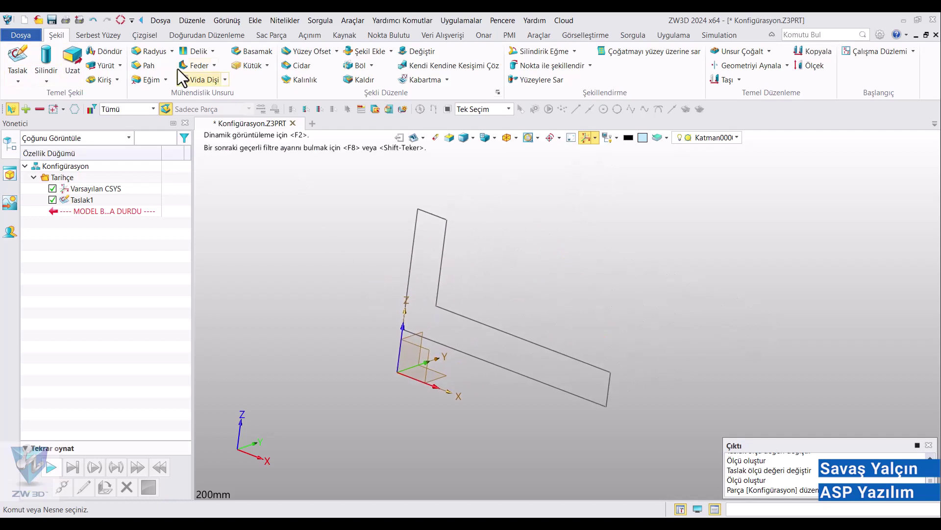
click(104, 51)
click(452, 345)
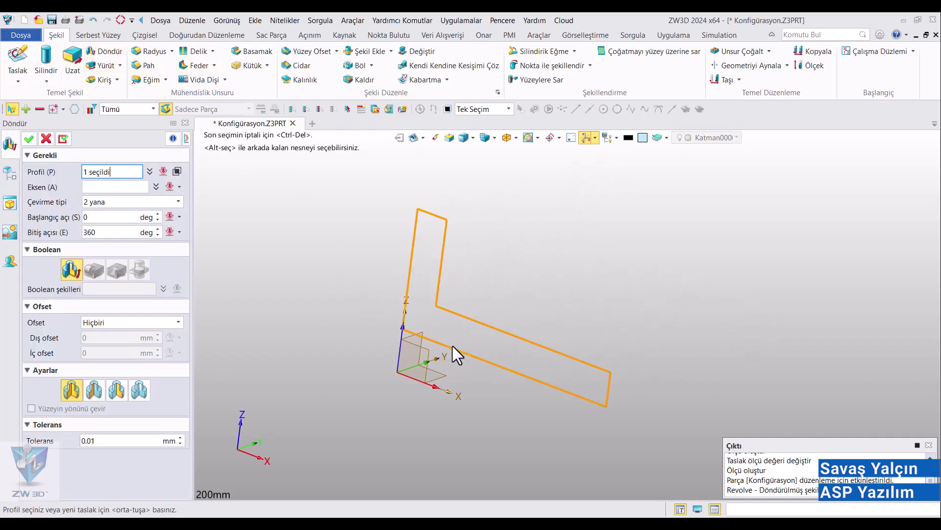
click(435, 383)
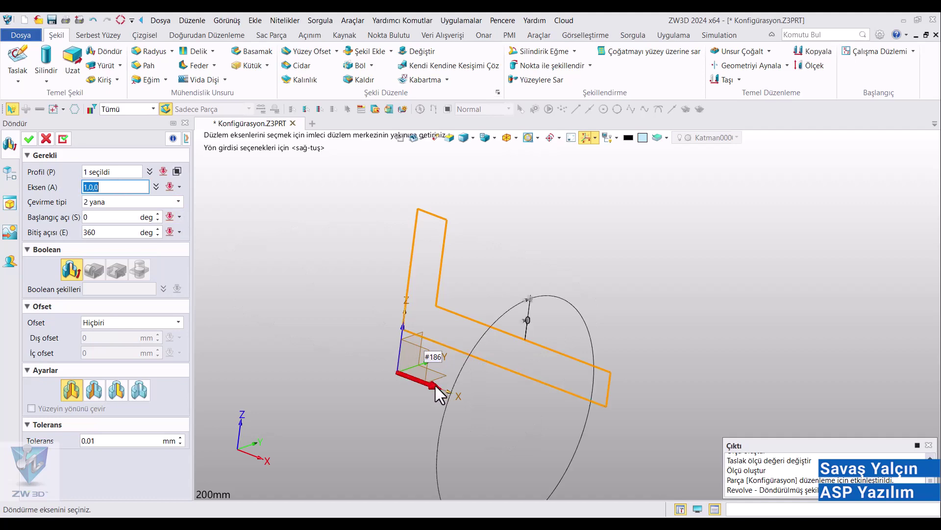
click(28, 140)
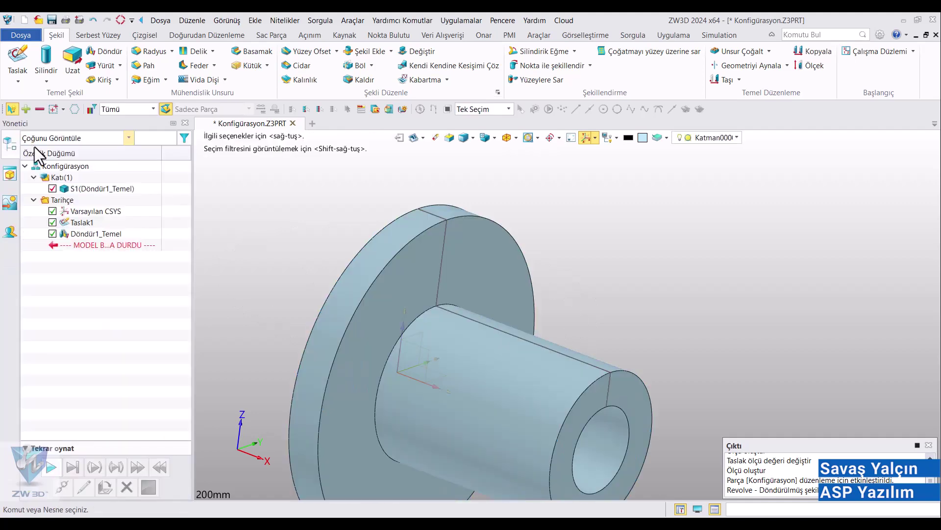
Make the sketch Taslak1 internal to the revolve feature.
right_click(66, 223)
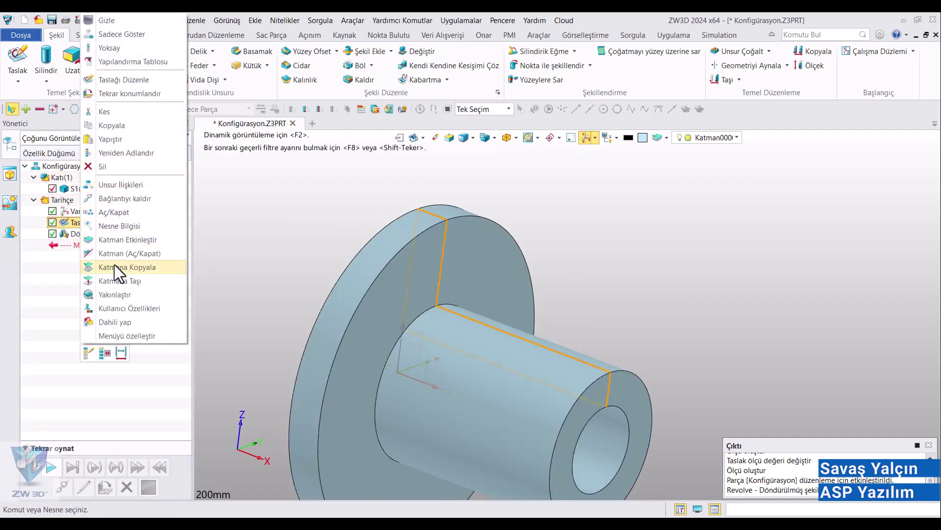
click(112, 320)
Start a Hole feature and open a new sketch on the flange's front face to define the hole position.
mouse_move(443, 325)
middle_down()
mouse_move(535, 268)
mouse_move(527, 289)
middle_up()
scroll(468, 316, down, 4)
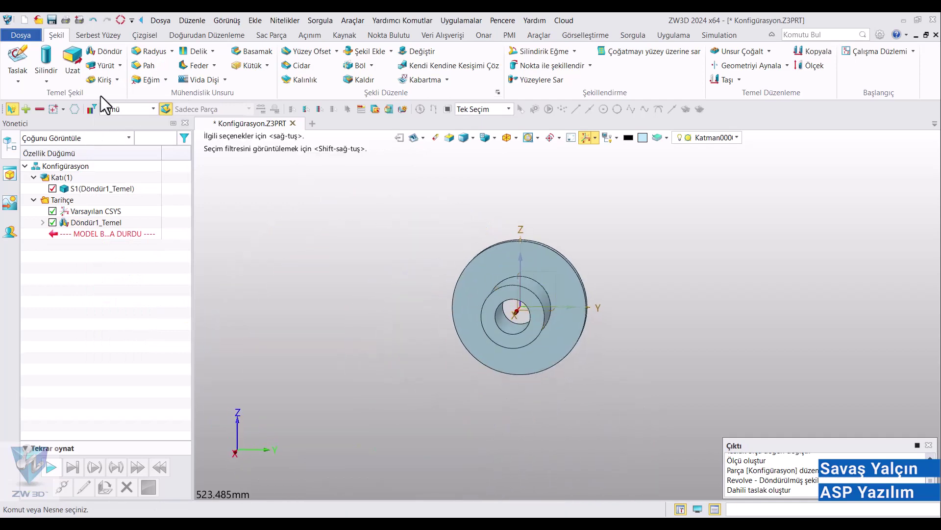
click(196, 51)
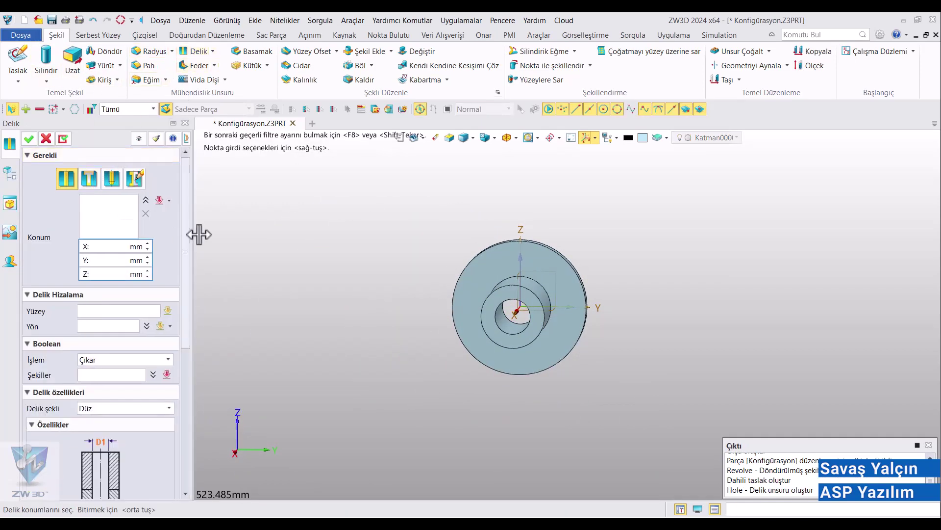
right_click(498, 270)
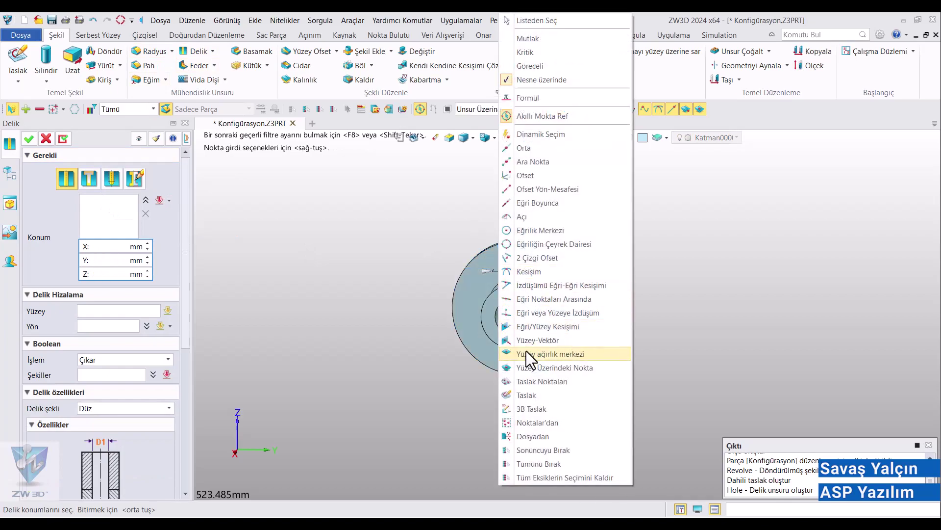
click(526, 392)
click(550, 263)
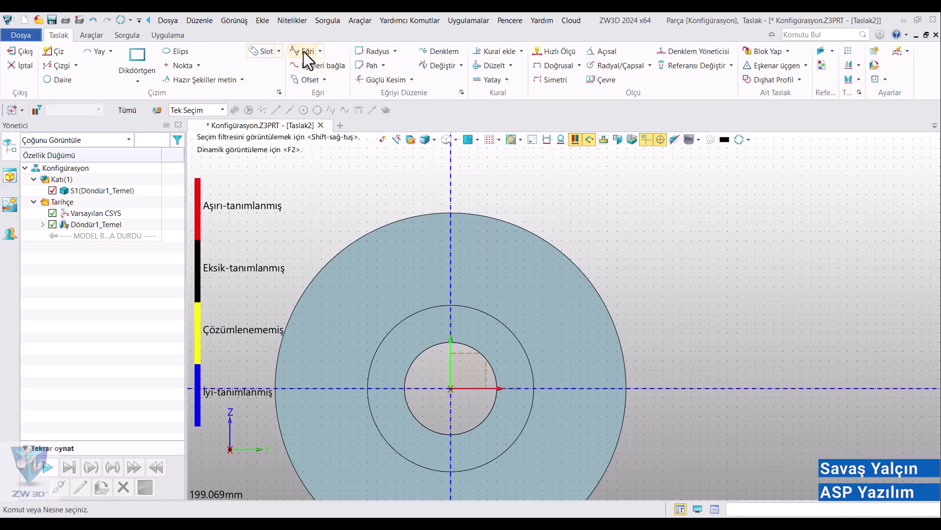
Place a sketch point on the upper part of the flange face at about 15, 70.
click(175, 66)
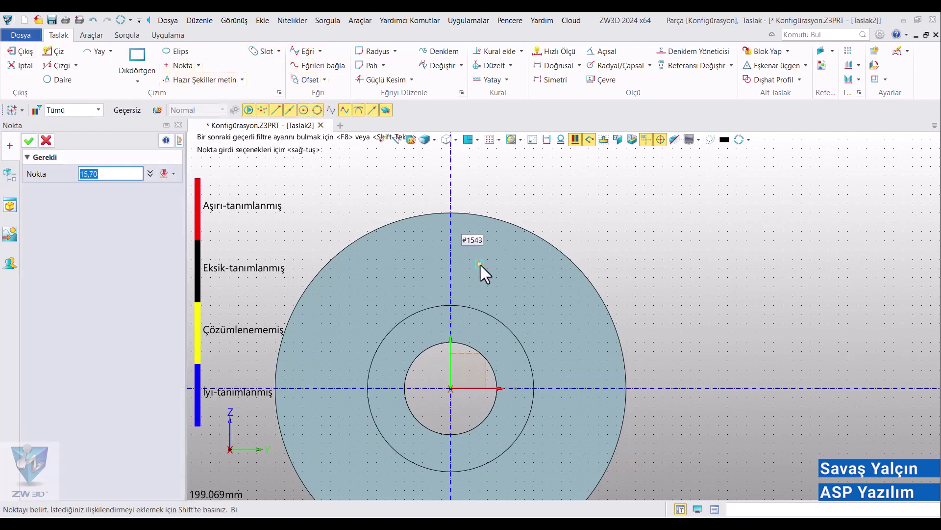
click(482, 259)
middle_click(658, 237)
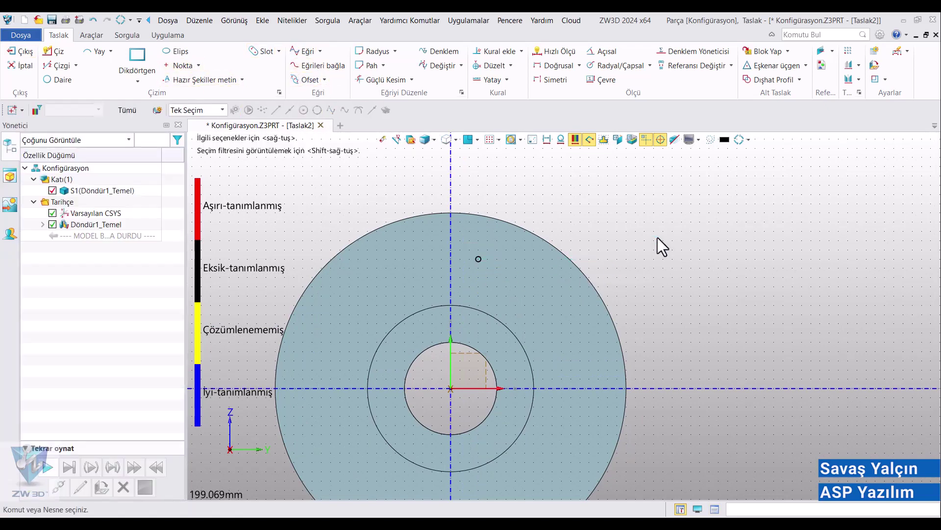
Constrain the sketch point to lie on the vertical axis.
click(500, 51)
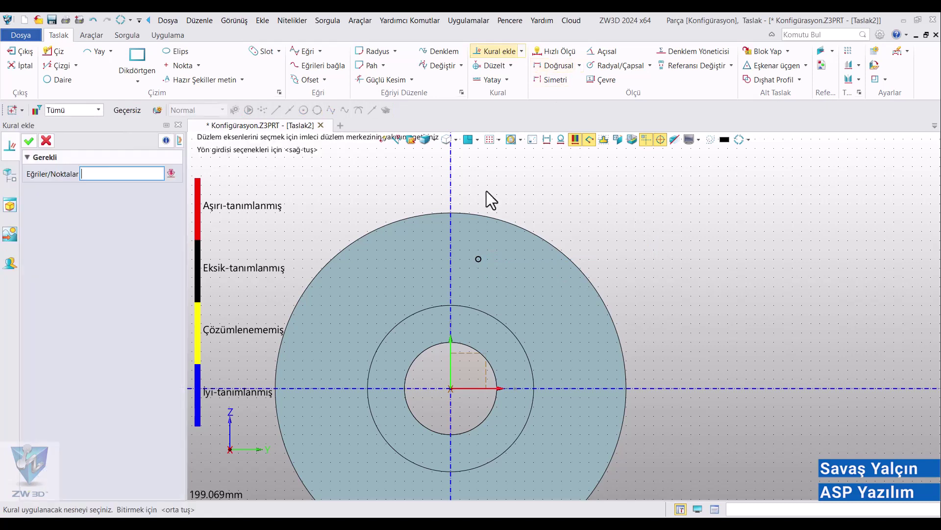
click(478, 259)
click(451, 238)
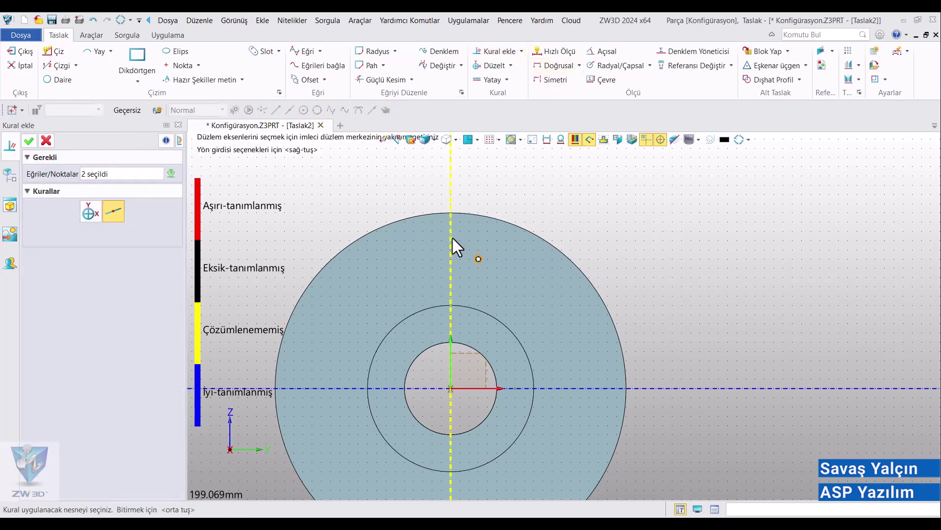
click(28, 140)
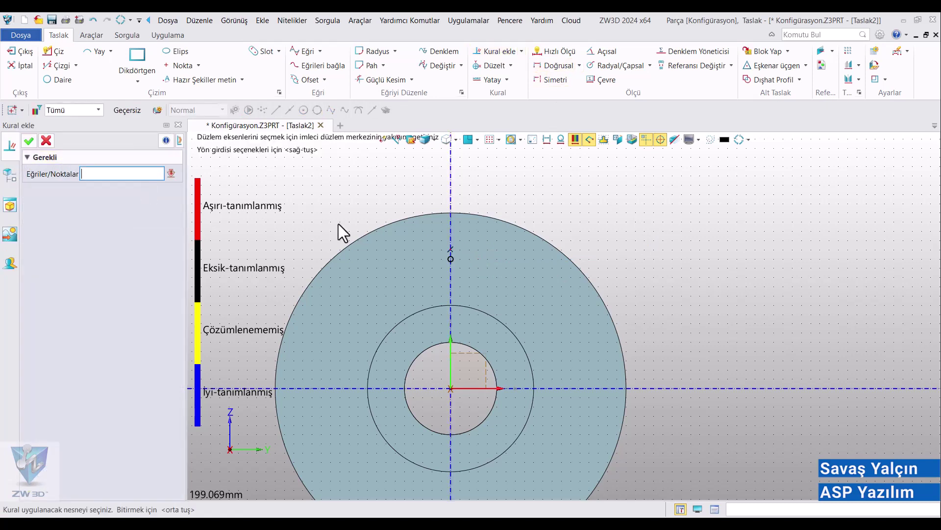
Dimension the sketch point 25 mm from the hub's outer circle and exit the hole position sketch.
click(548, 52)
click(451, 258)
click(476, 309)
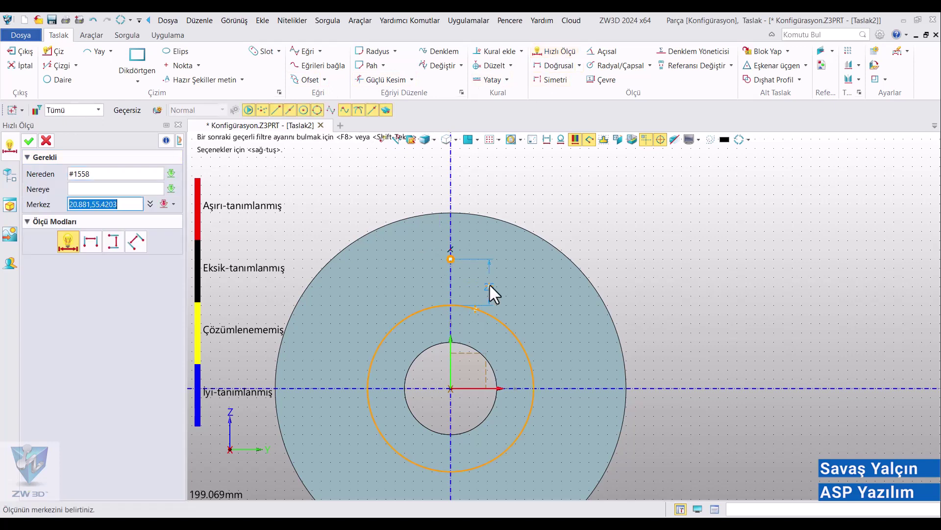
click(490, 286)
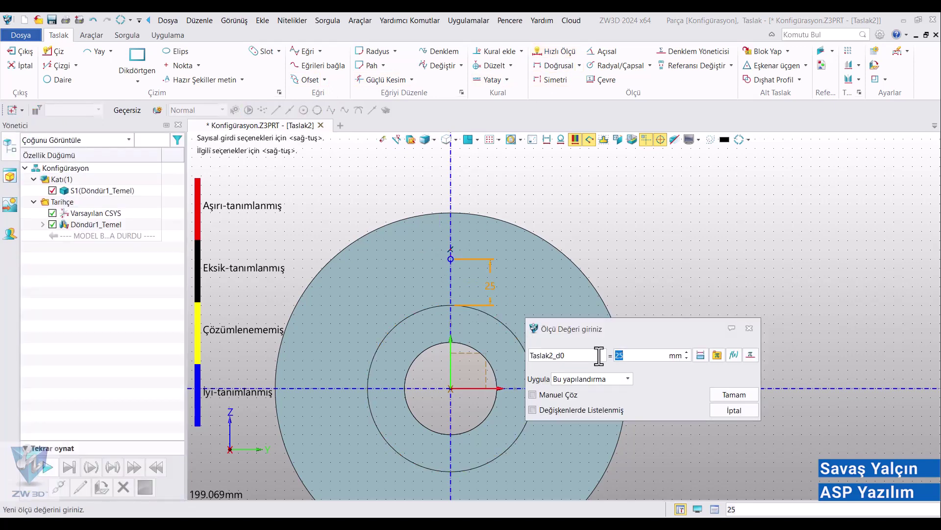
text(25)
key(Return)
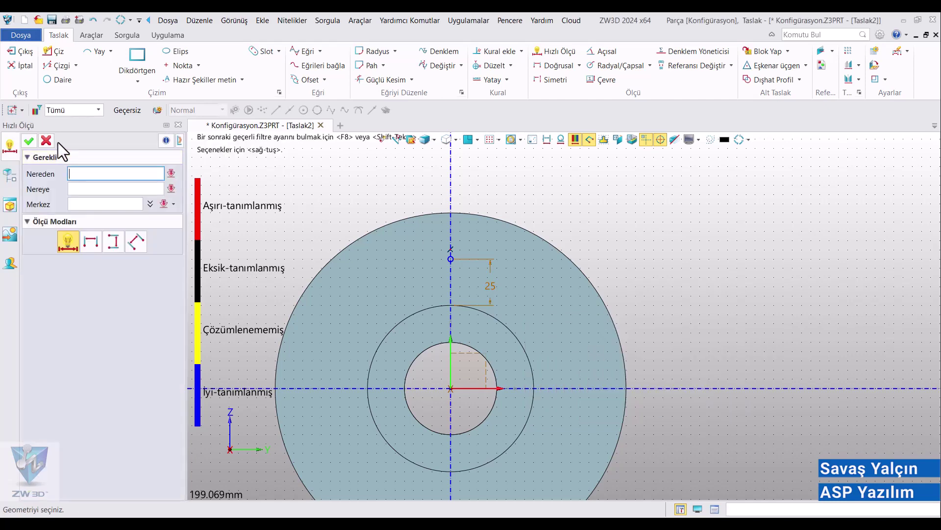
click(29, 140)
scroll(468, 253, down, 3)
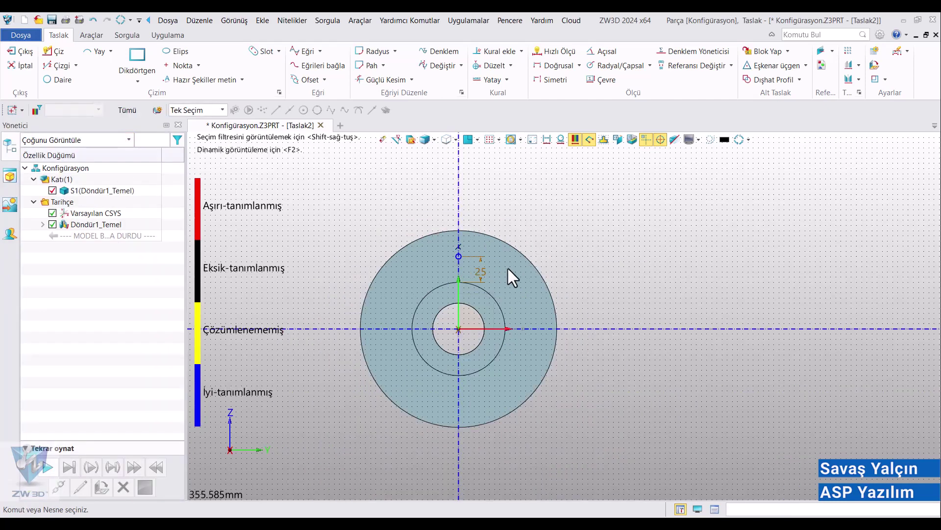
middle_drag(509, 270, 538, 236)
right_drag(542, 242, 569, 253)
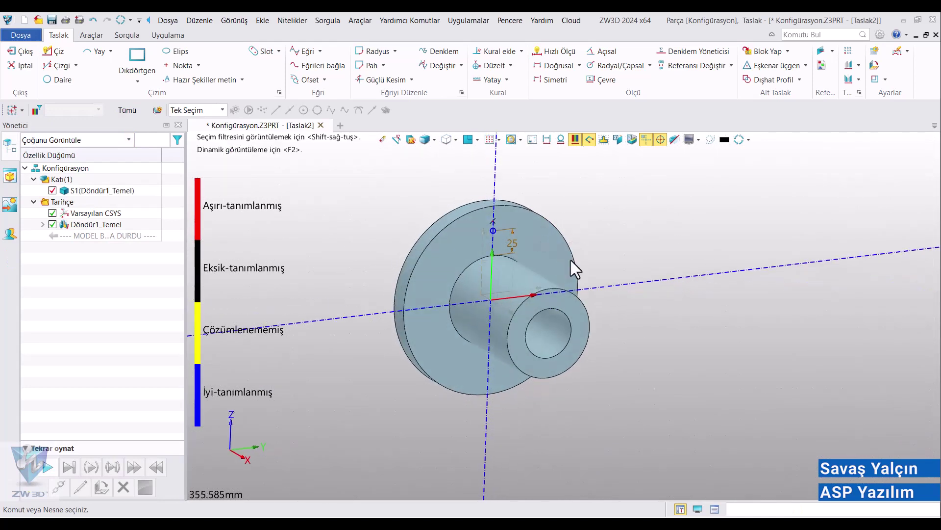
click(21, 51)
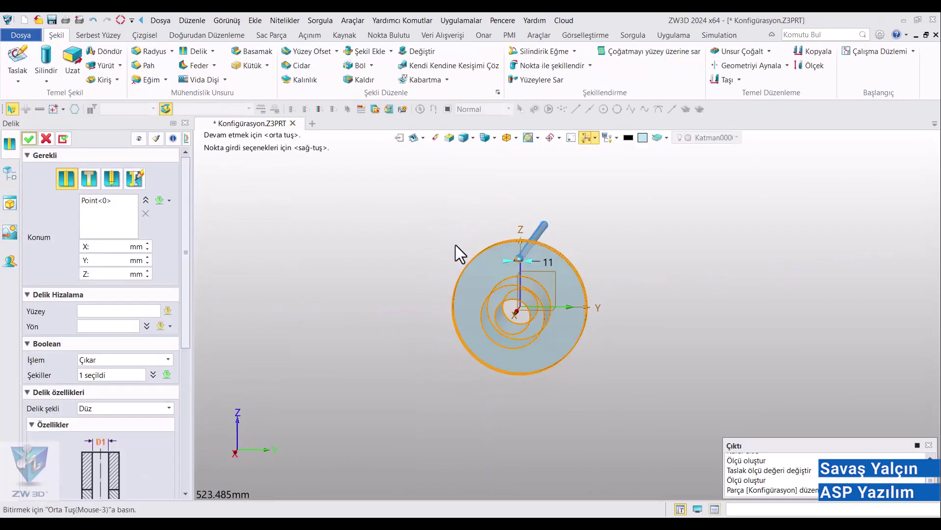
Set the straight through-all hole's diameter to 17 mm and create the hole.
scroll(540, 248, up, 2)
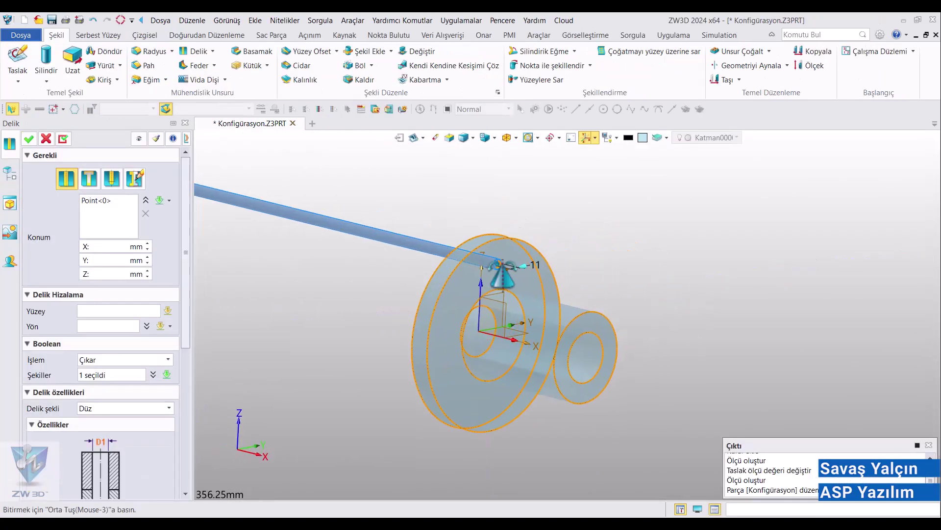
scroll(186, 388, down, 5)
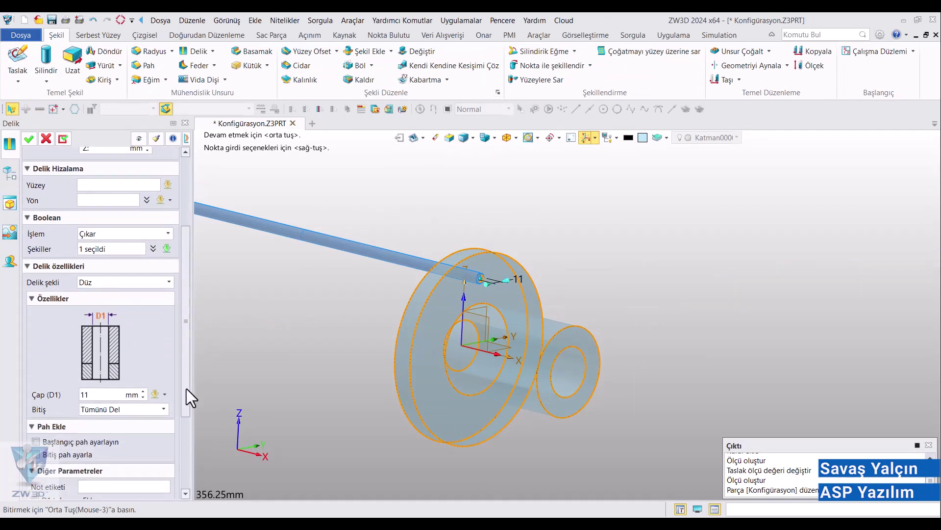
click(119, 326)
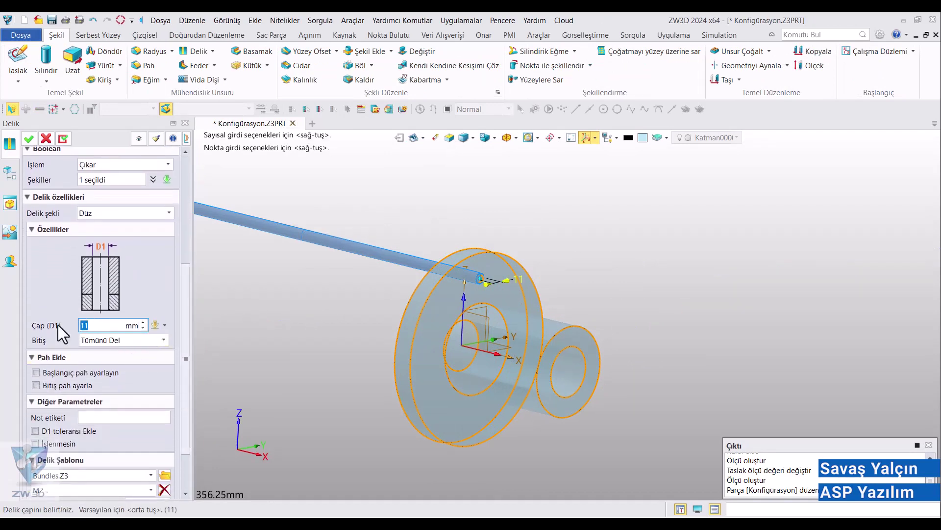
text(17)
key(Return)
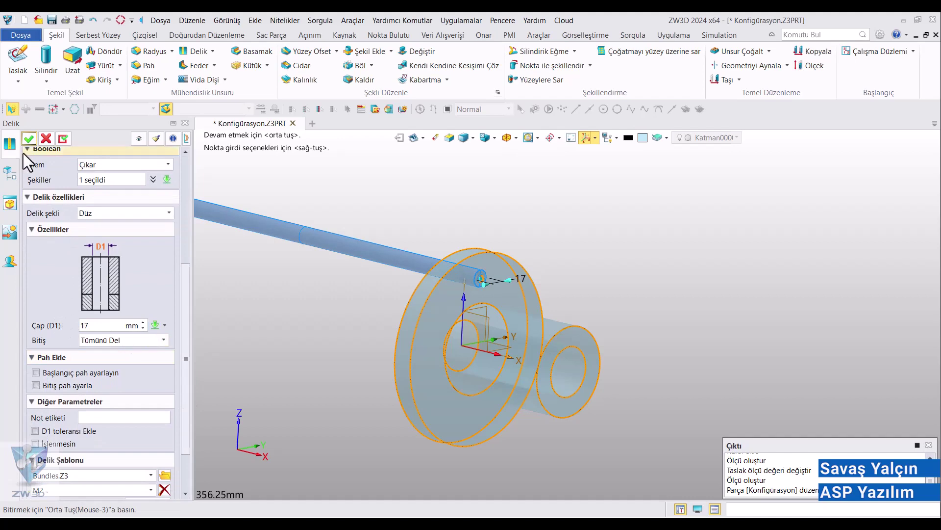
click(29, 139)
Pattern the flange hole circularly about the X axis with 4 instances at 90 degrees.
scroll(476, 301, up, 2)
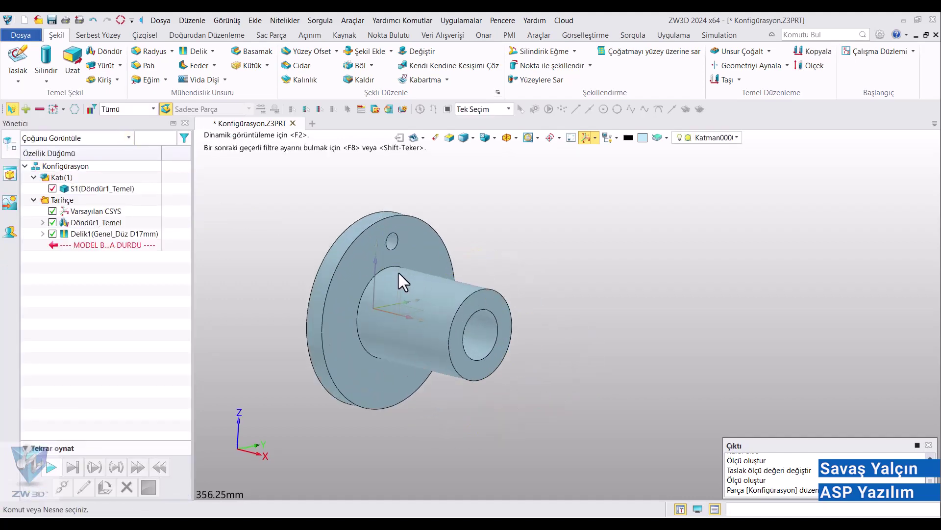
click(742, 51)
scroll(454, 261, up, 2)
scroll(454, 261, up, 1)
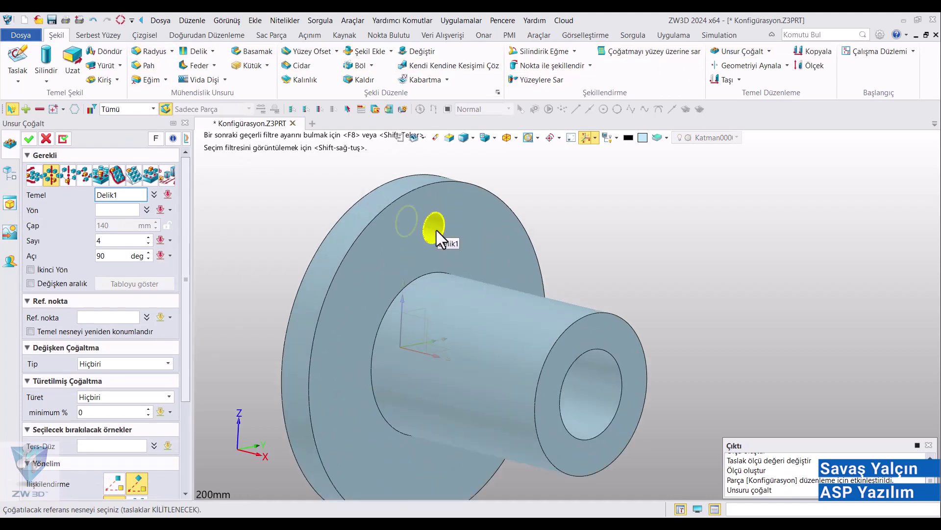
click(437, 230)
click(120, 209)
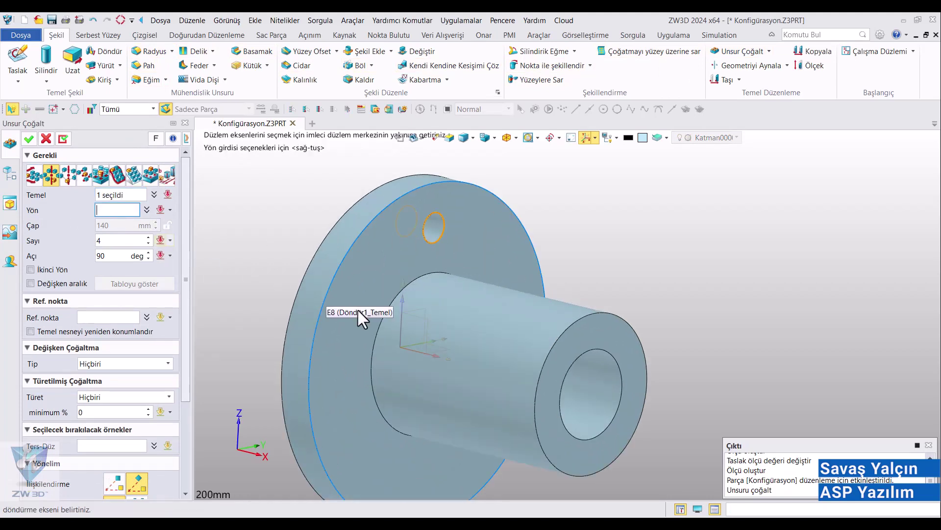
click(436, 357)
scroll(398, 386, down, 1)
scroll(399, 385, down, 1)
mouse_move(399, 385)
right_down()
mouse_move(351, 384)
mouse_move(404, 384)
right_up()
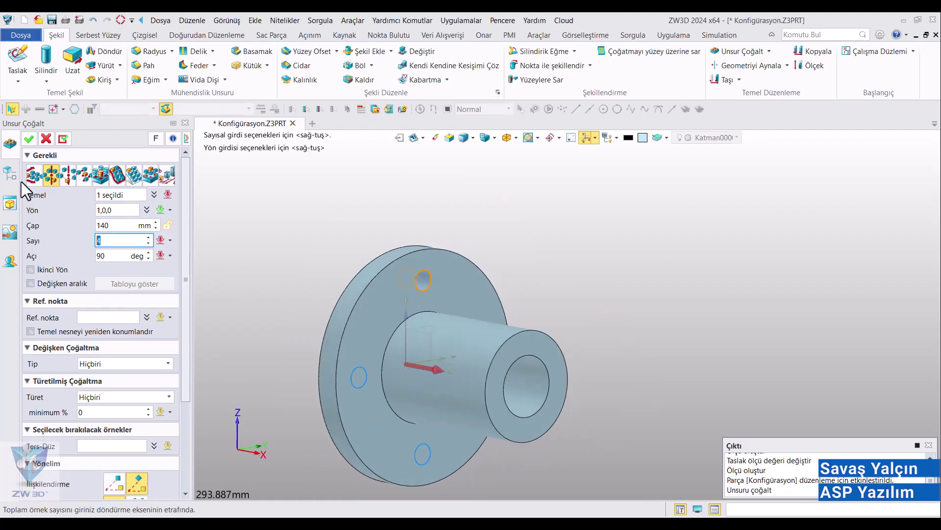
click(29, 139)
Regenerate the part and save it to the Desktop as Konfigürasyon.Z3PRT.
scroll(443, 332, down, 2)
middle_drag(446, 334, 509, 269)
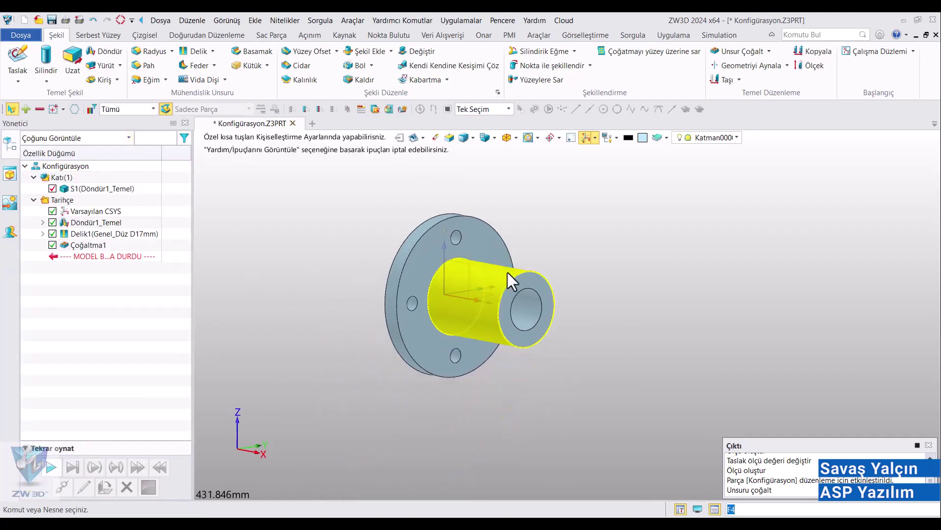
mouse_move(508, 272)
right_down()
mouse_move(519, 278)
mouse_move(495, 282)
right_up()
middle_drag(495, 281, 512, 291)
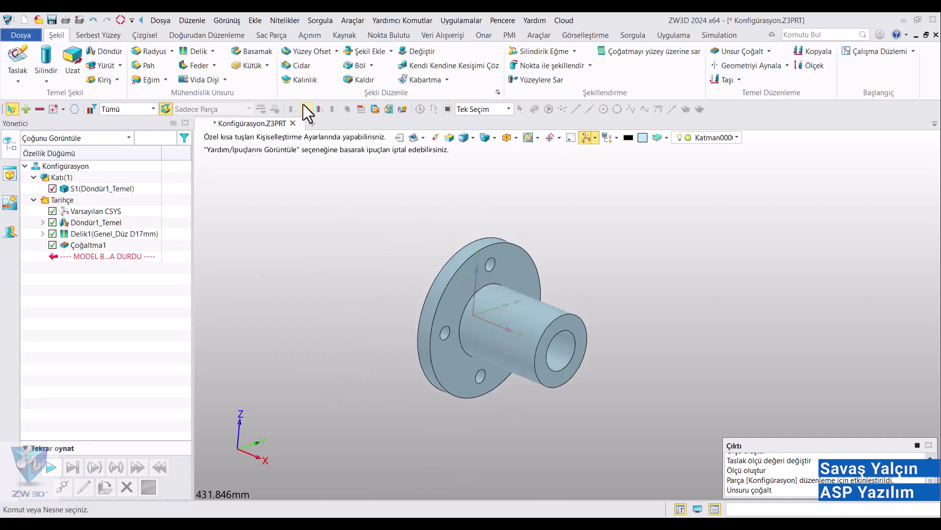
click(120, 20)
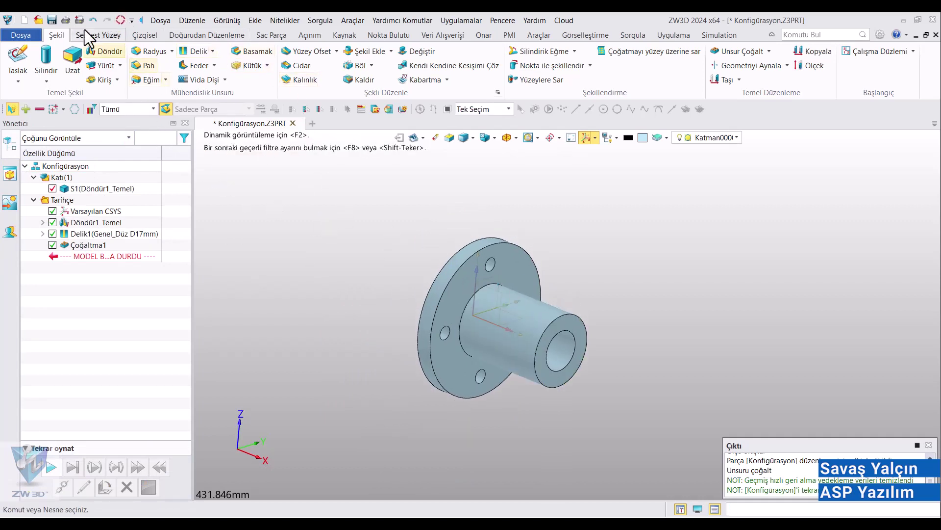
click(52, 21)
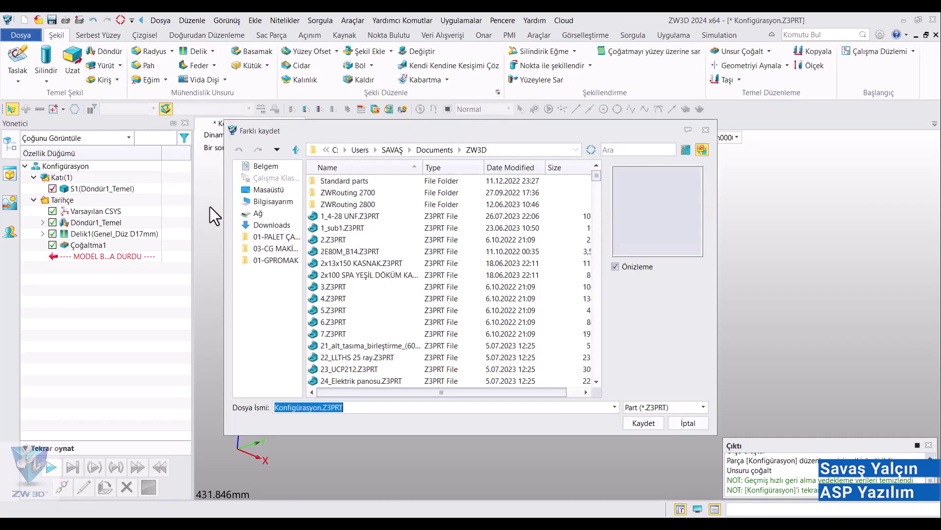
click(264, 190)
click(643, 422)
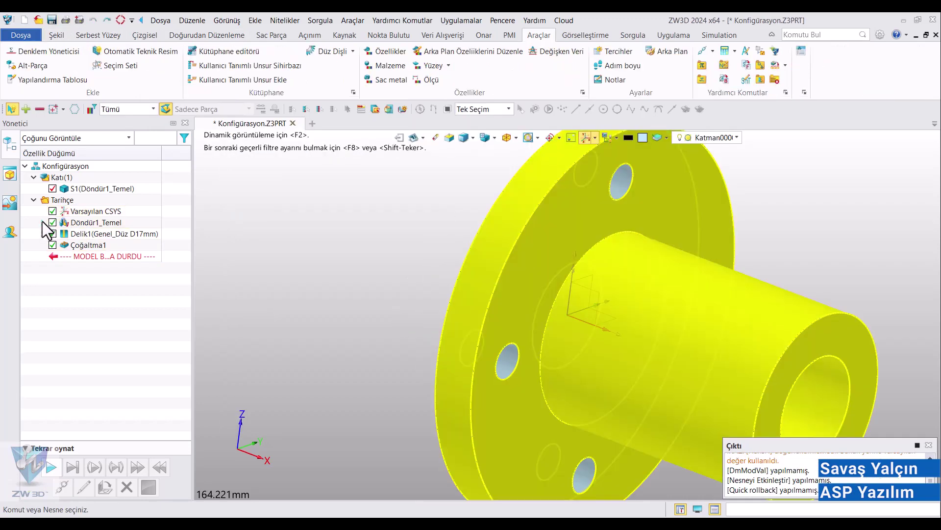
Open the revolve sketch Taslak1 and rename the flange thickness dimension to FlansT.
double_click(581, 252)
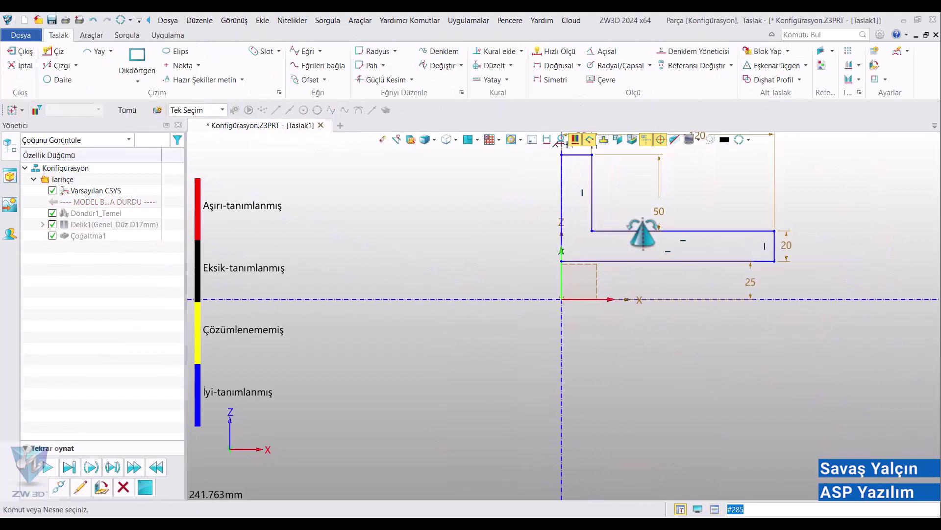
double_click(471, 255)
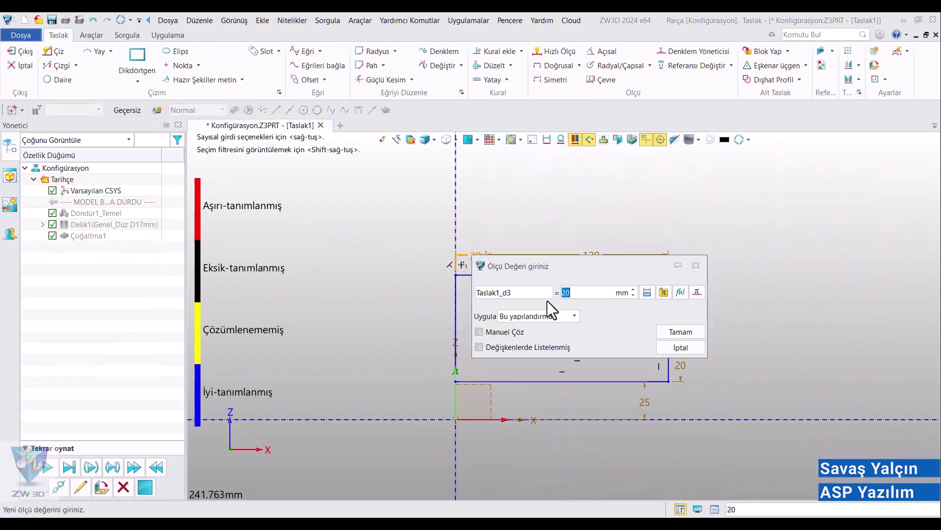
double_click(521, 294)
text(FlansT)
click(679, 332)
Rename the 120 mm pipe length dimension to Uzunluk.
double_click(592, 256)
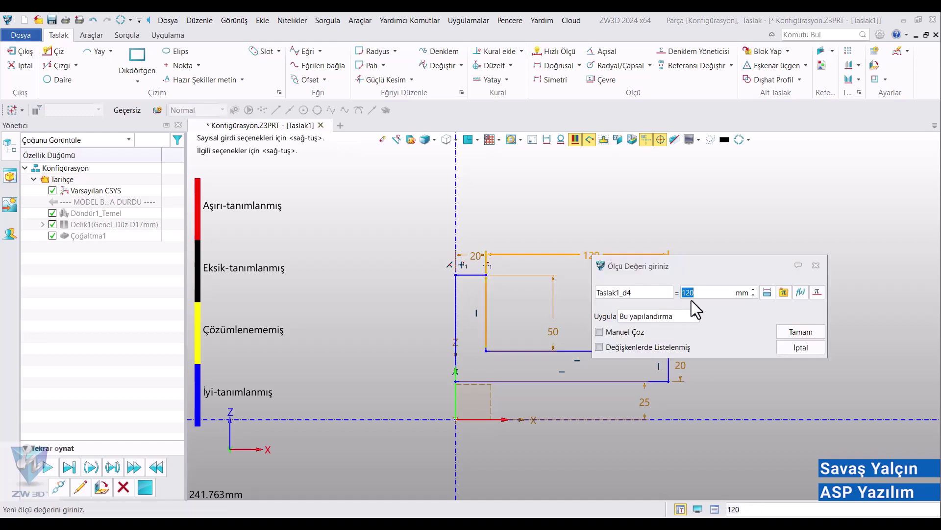
double_click(641, 293)
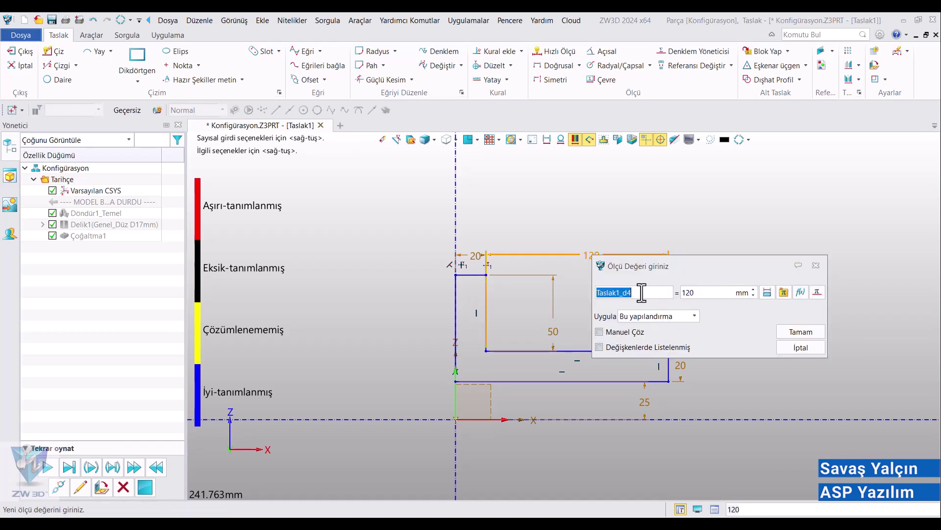
text(Uzunluk)
click(788, 332)
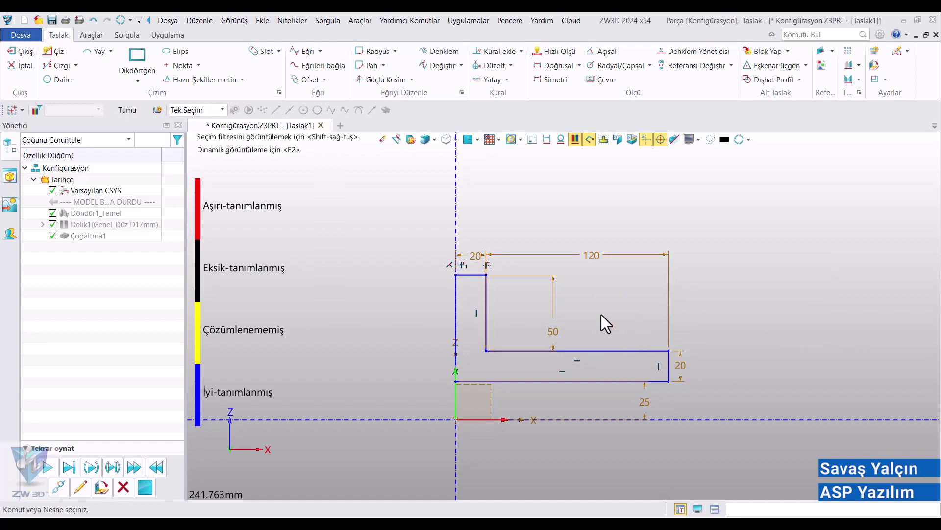
Rename the 50 mm flange height dimension to FlansH.
double_click(557, 331)
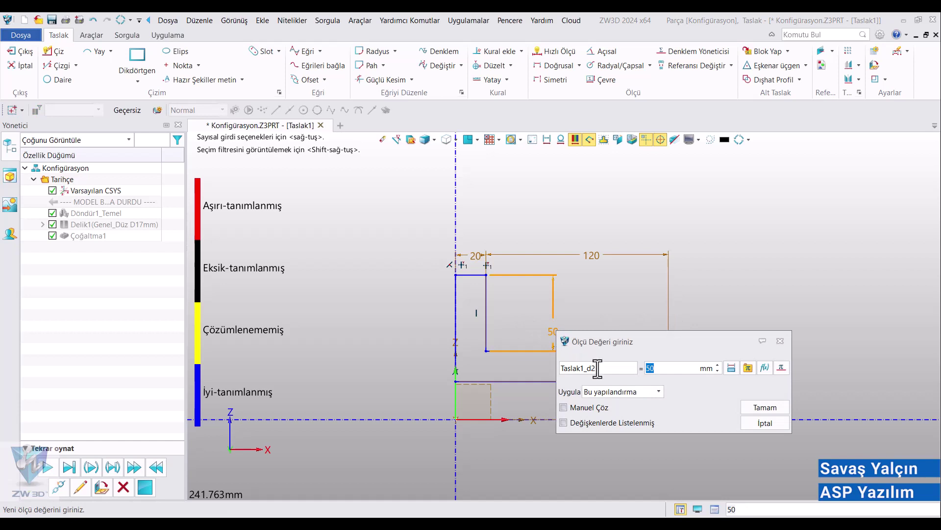
double_click(602, 369)
text(FlansH)
click(754, 406)
Rename the pipe wall thickness dimension at the profile's far end to T.
double_click(681, 367)
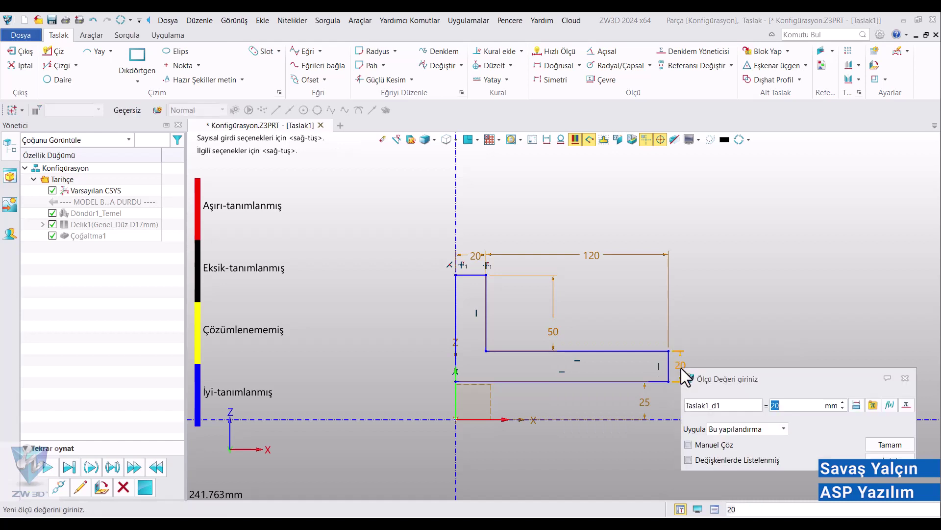
drag(730, 405, 691, 406)
text(T)
click(890, 445)
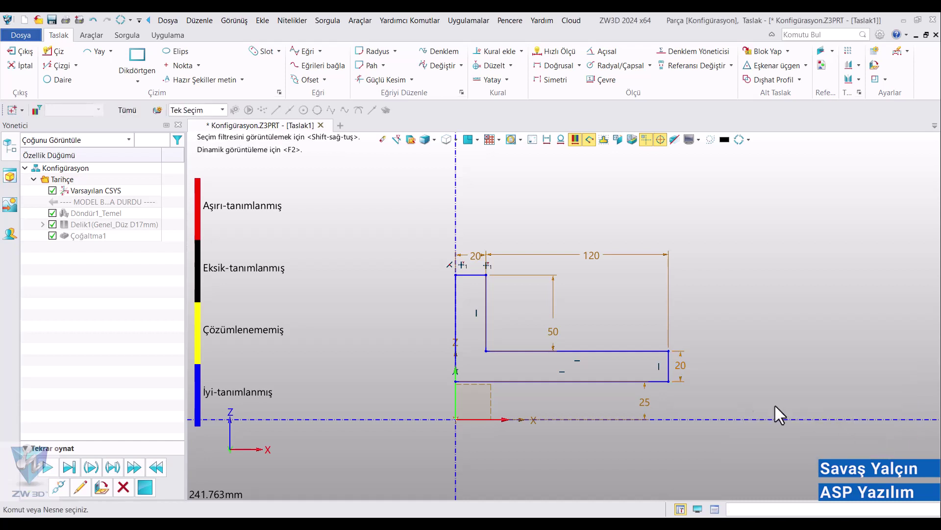
Rename the bore radius dimension between the profile and the horizontal axis to Borudelik.
double_click(644, 404)
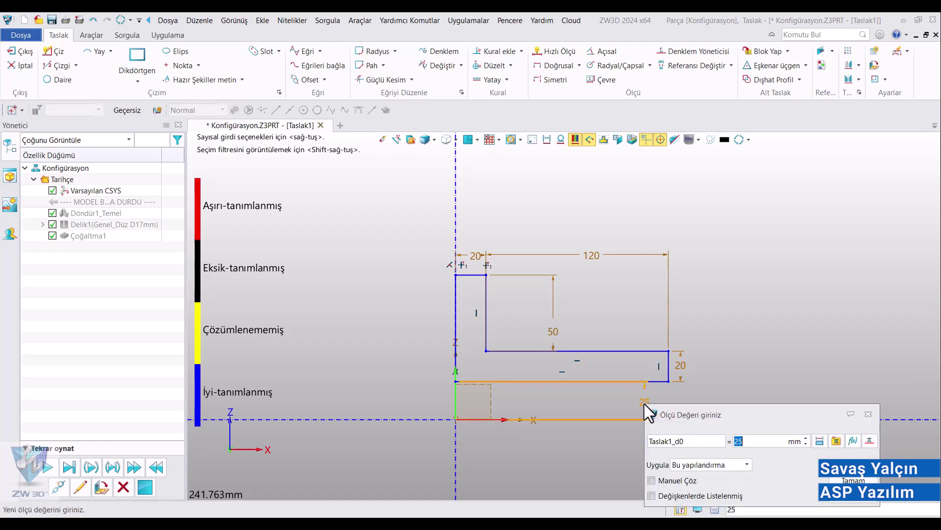
double_click(700, 441)
text(Borudelik)
click(858, 480)
Move the bore, wall thickness, length and flange thickness dimensions farther from the profile and exit the sketch.
drag(643, 400, 707, 407)
drag(684, 369, 713, 367)
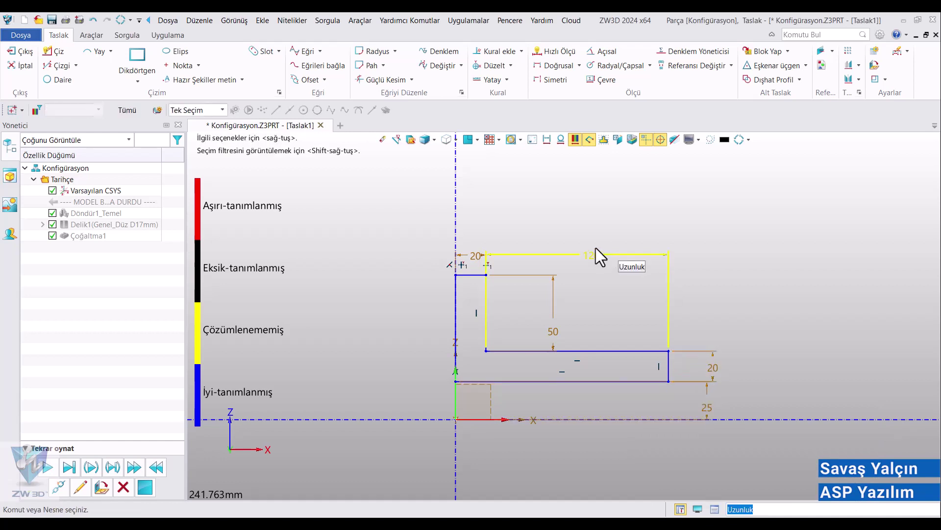
drag(595, 248, 583, 216)
drag(478, 260, 477, 224)
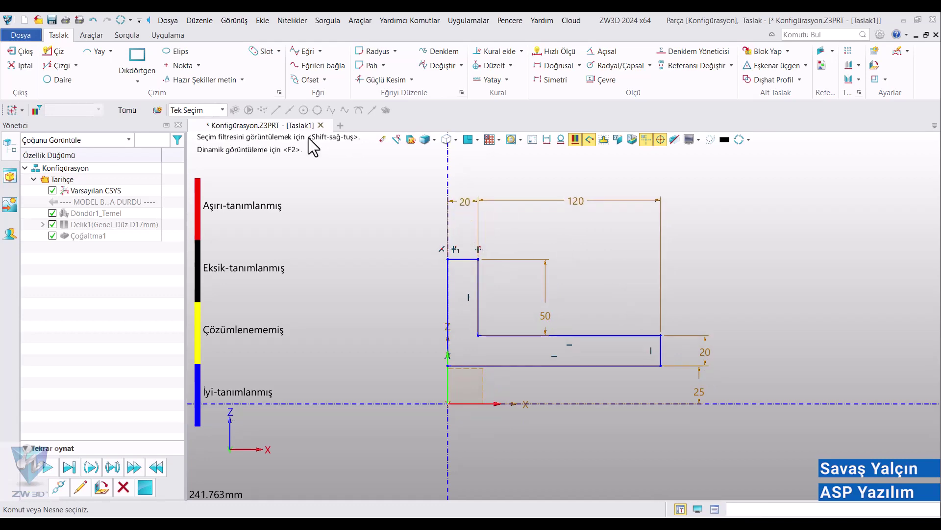
click(27, 52)
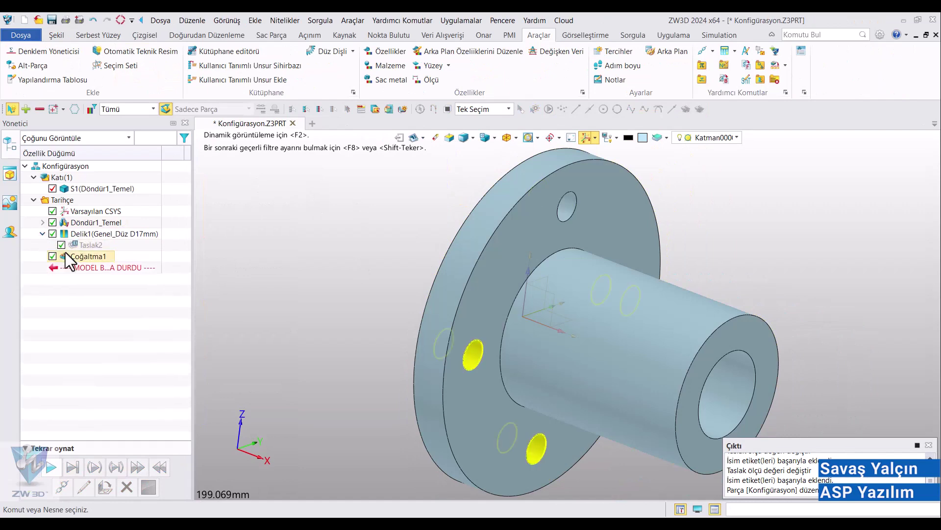
Open the hole position sketch Taslak2, rename its point distance dimension to delikH, and exit the sketch.
drag(66, 254, 81, 240)
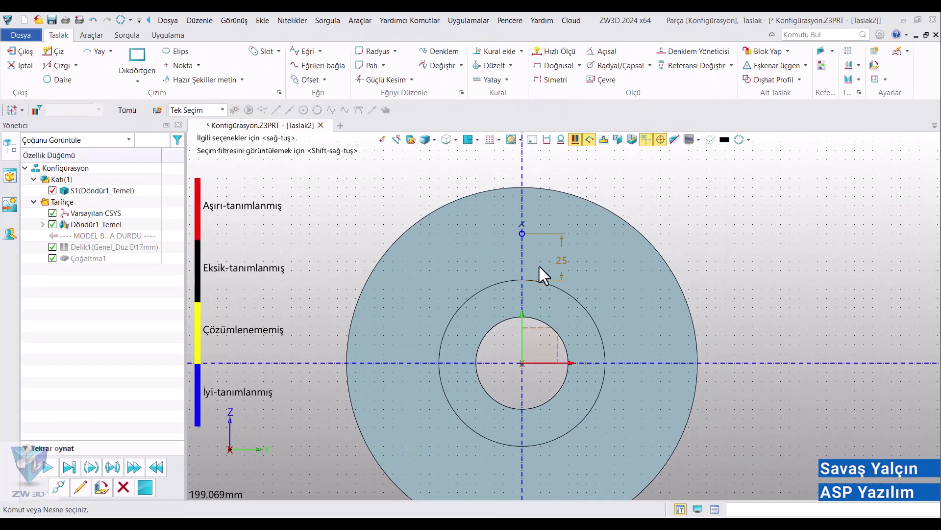
double_click(562, 261)
drag(608, 298, 527, 296)
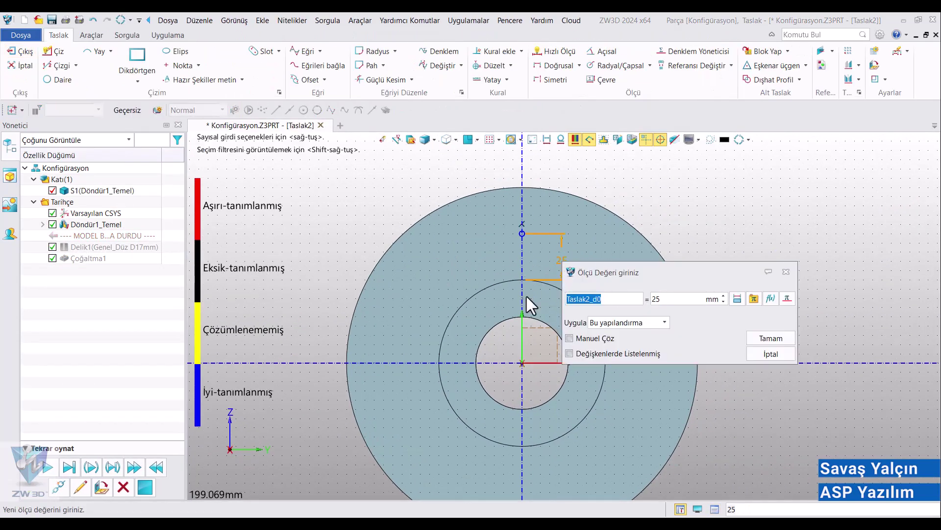
text(delikH)
click(772, 338)
scroll(490, 254, down, 4)
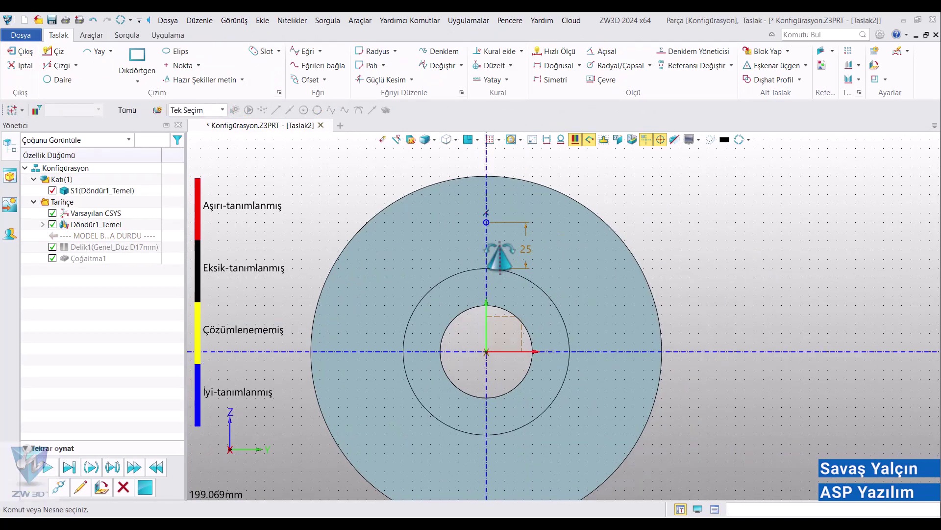
click(19, 51)
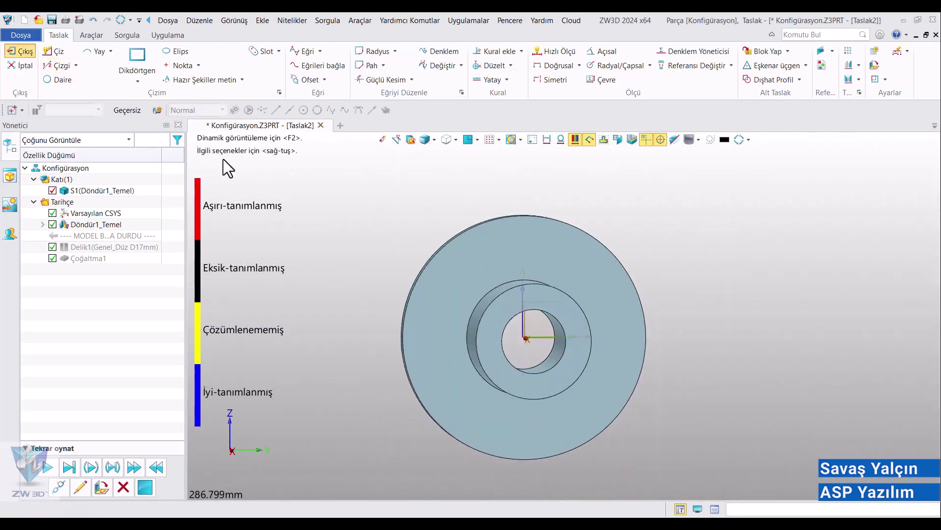
Open the part's configuration table and add the Taslak1 dimensions Borudelik, T, FlansH, FlansT and Uzunluk as columns.
middle_drag(552, 252, 501, 315)
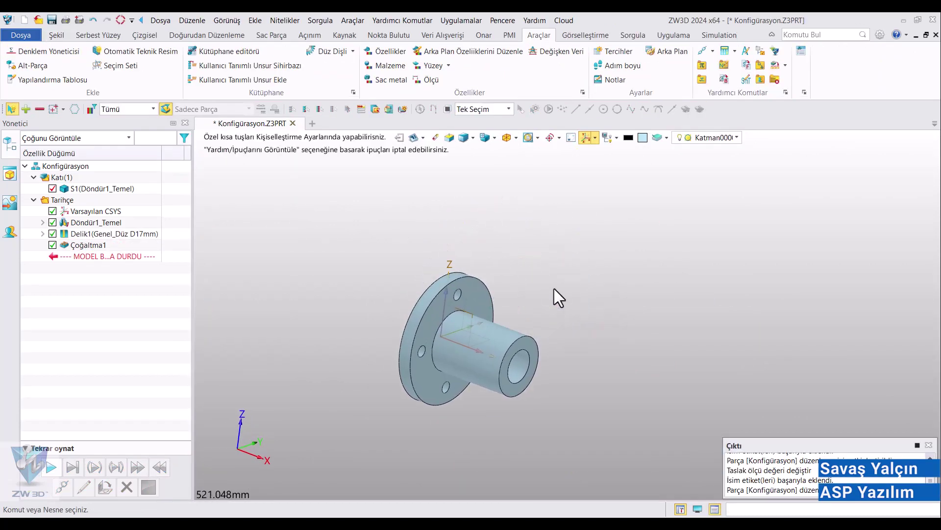
middle_drag(555, 288, 550, 274)
click(61, 81)
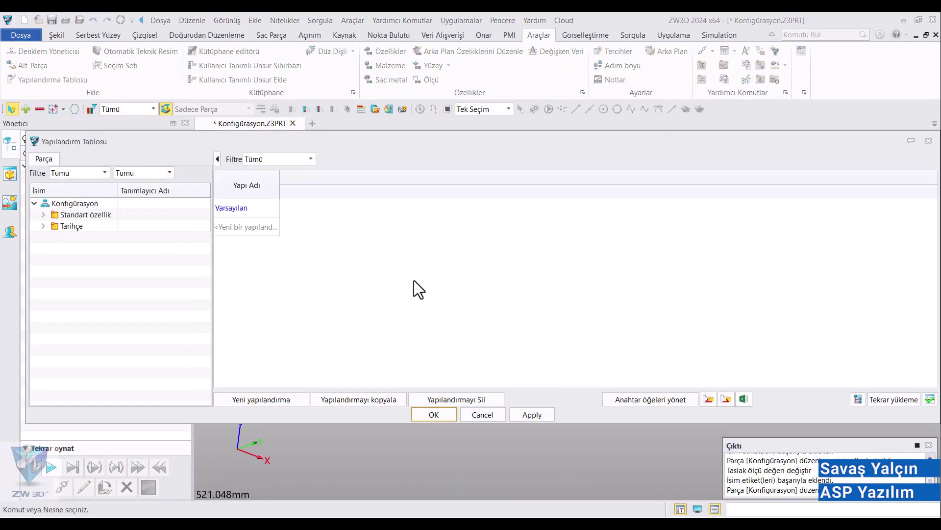
click(44, 225)
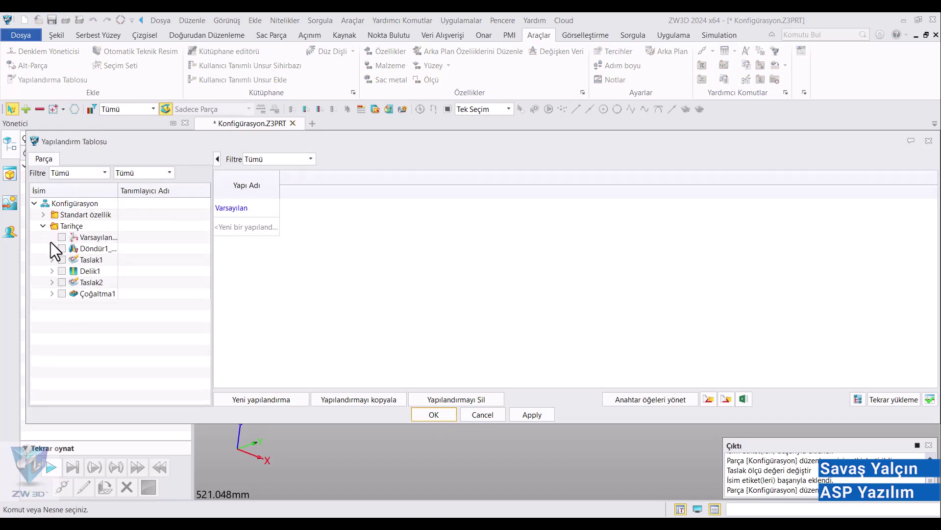
click(50, 247)
click(51, 269)
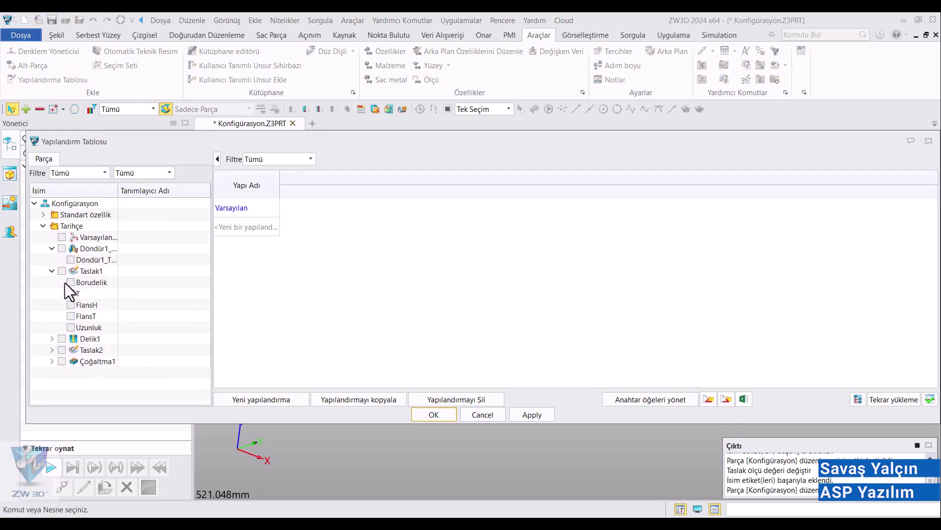
click(70, 283)
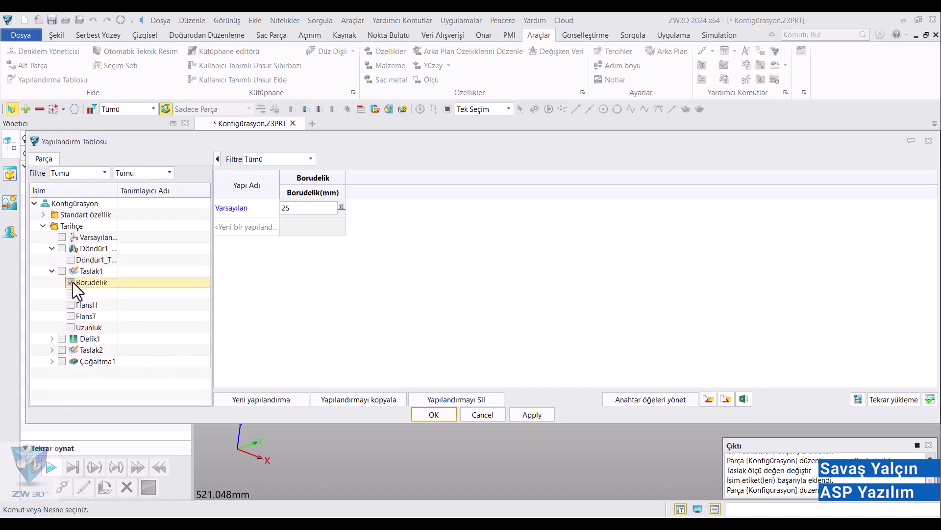
click(70, 294)
click(70, 305)
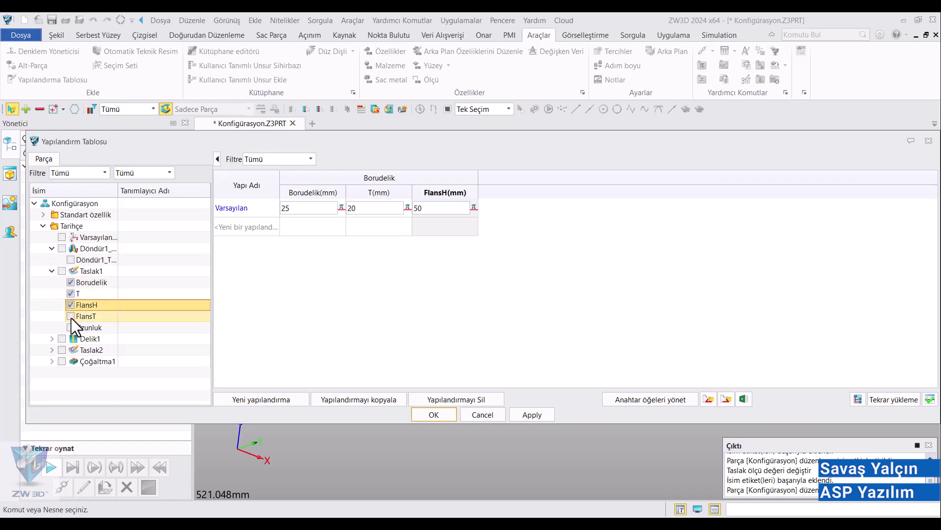
click(71, 316)
click(72, 328)
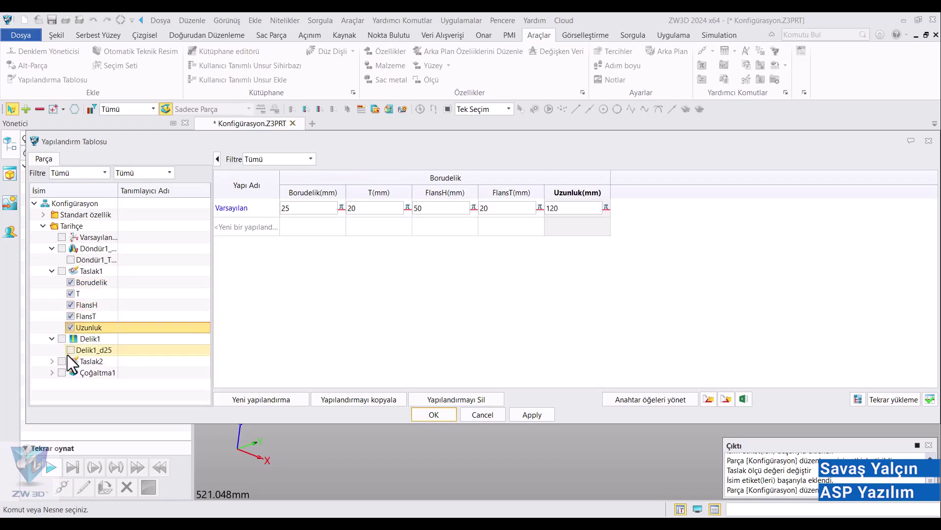
Add the hole diameter Delik1_d25 and the Taslak2 dimension delikH as configuration table columns.
click(69, 351)
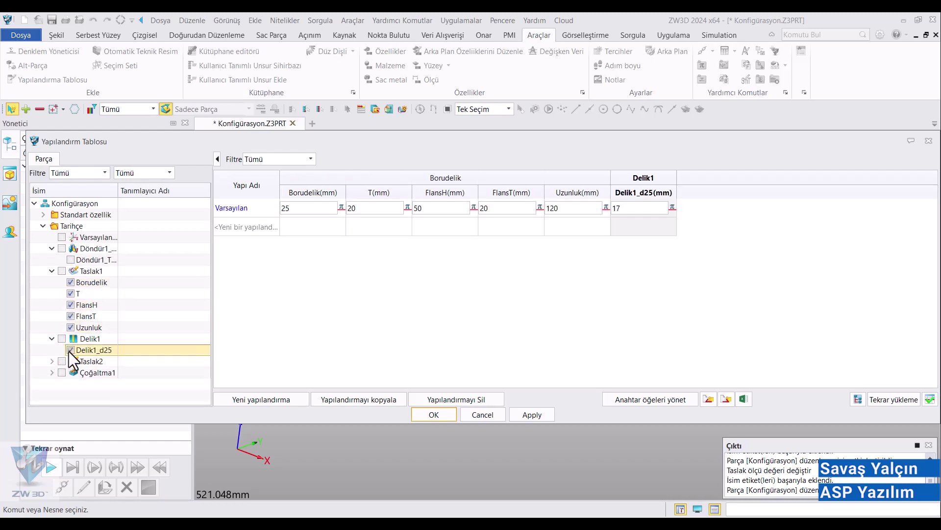
click(51, 362)
click(70, 372)
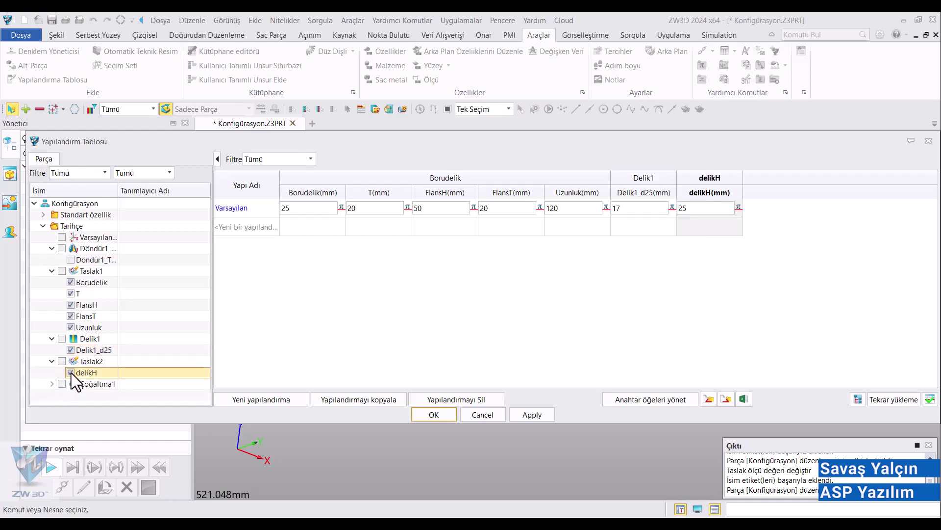
Add the pattern's angle Çoğaltma1_d12 and instance count Çoğaltma1_d3 as table columns, leave out Çoğaltma1_d2, and apply the table.
click(52, 384)
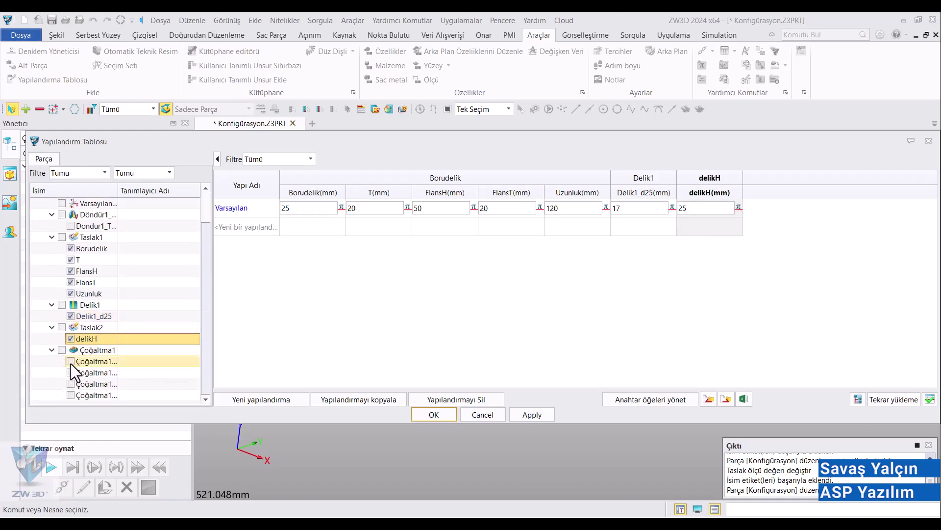
click(72, 361)
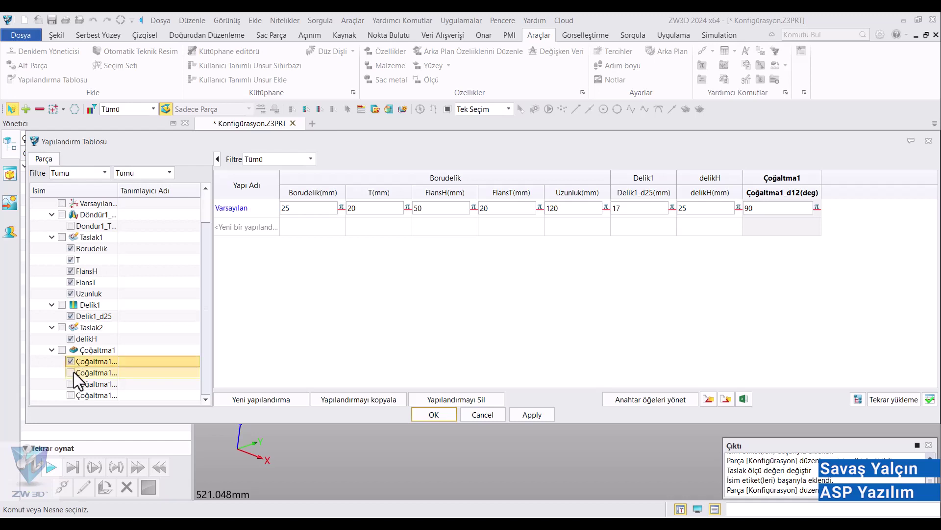
click(71, 373)
click(67, 384)
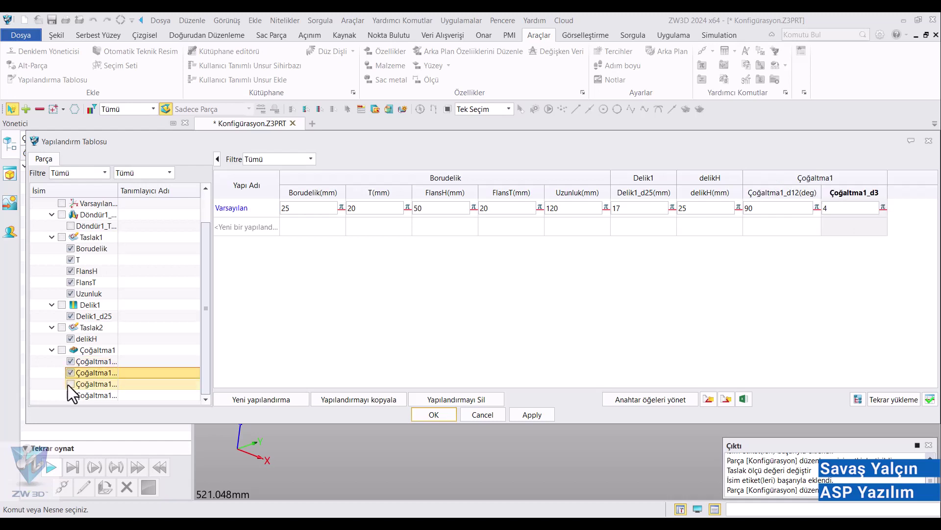
click(68, 384)
shift+click(71, 396)
click(71, 395)
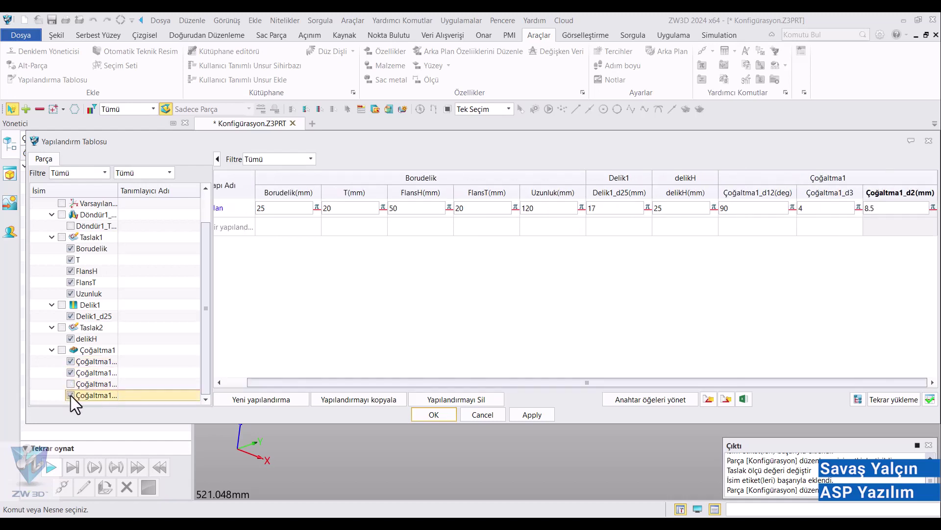
click(70, 395)
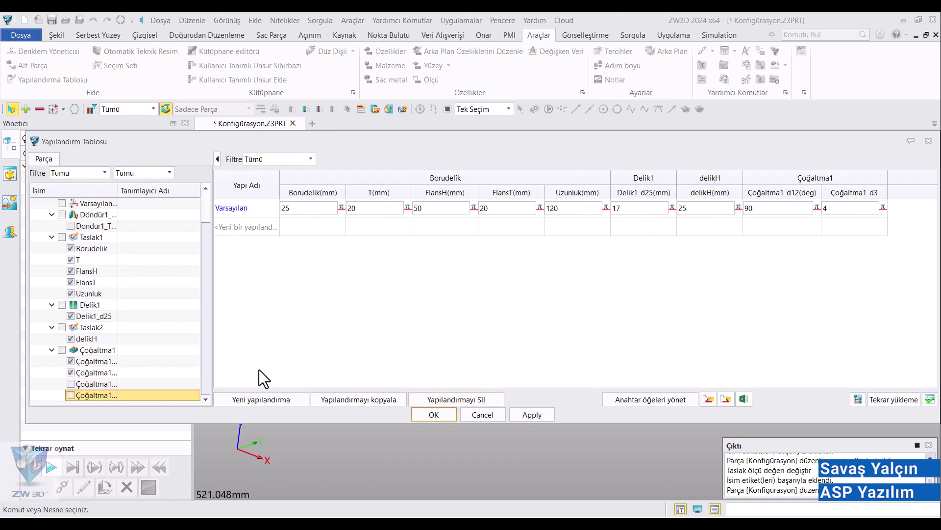
click(524, 414)
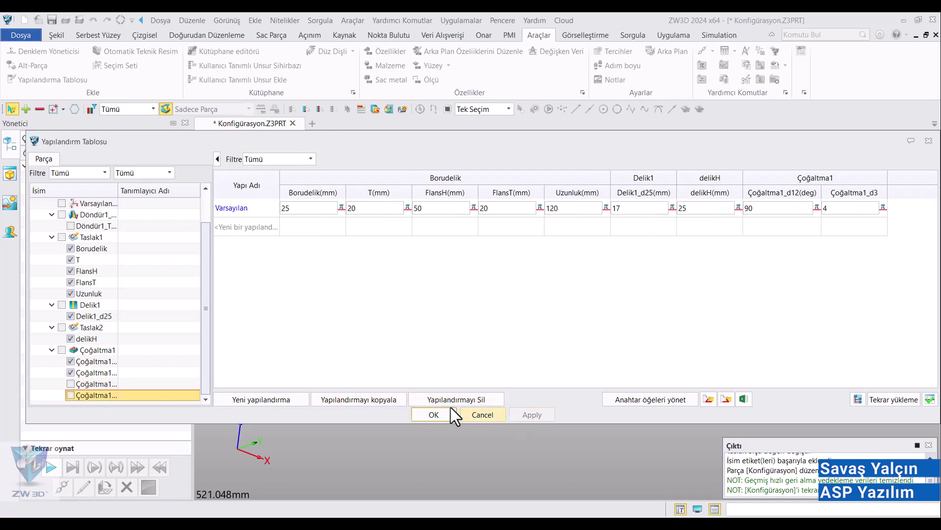
Create three new configurations named 1, 2 and 3 in the table.
click(269, 401)
text(1)
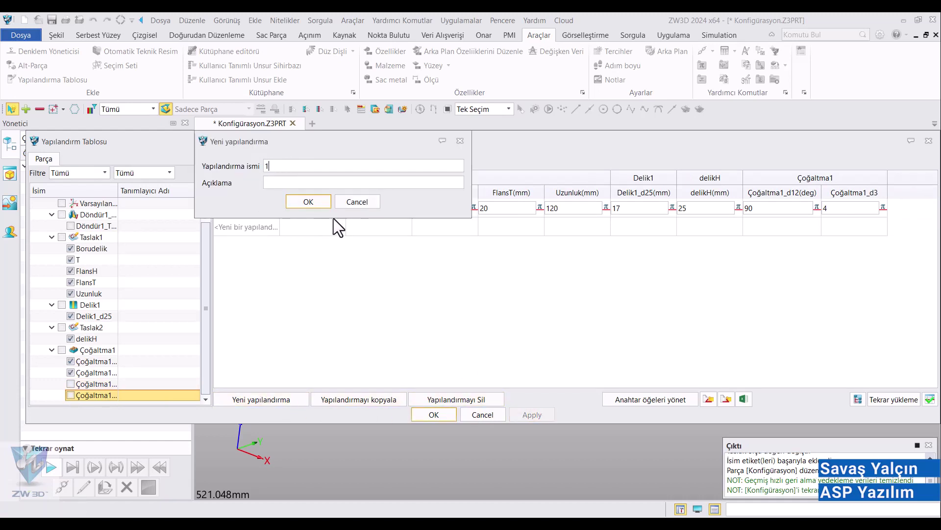
click(308, 202)
click(232, 246)
click(251, 400)
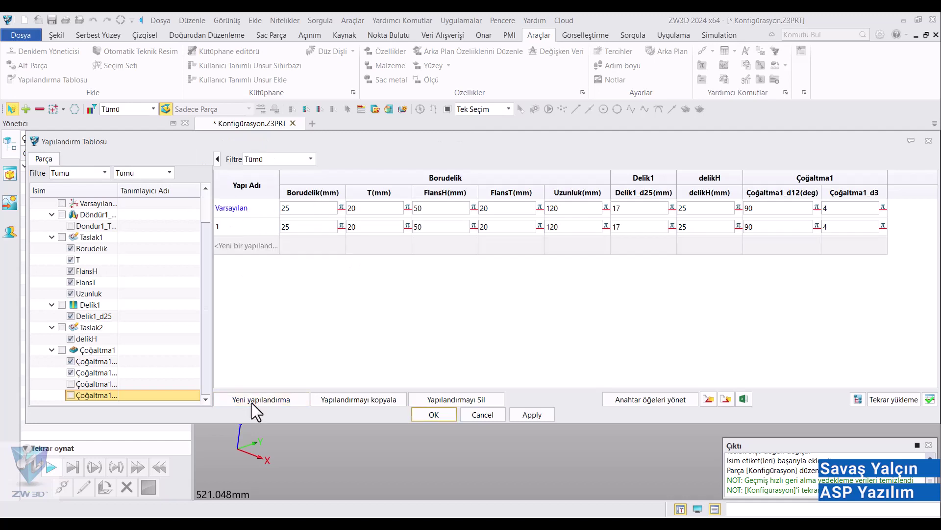
click(305, 202)
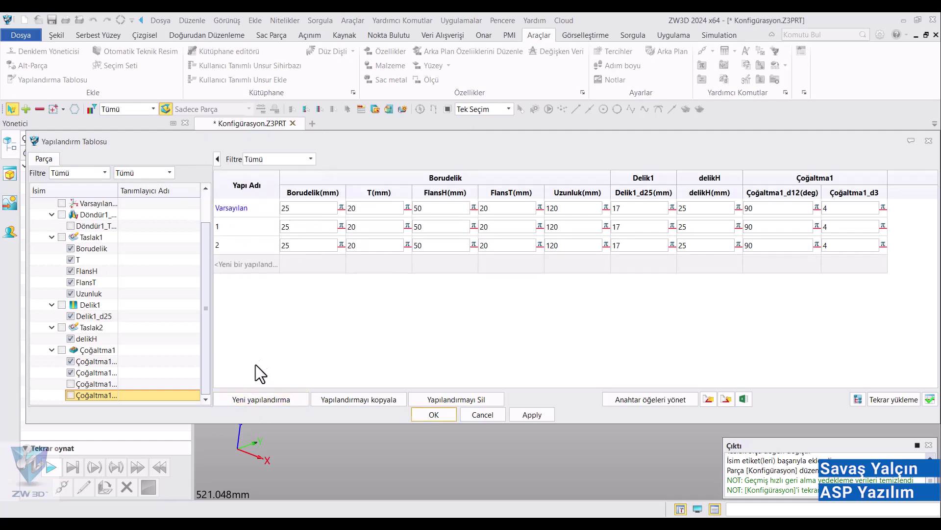
click(255, 398)
text(3)
click(299, 200)
Set the hole diameter Delik1_d25 to 21, 13 and 11 mm for configurations 1, 2 and 3.
double_click(618, 226)
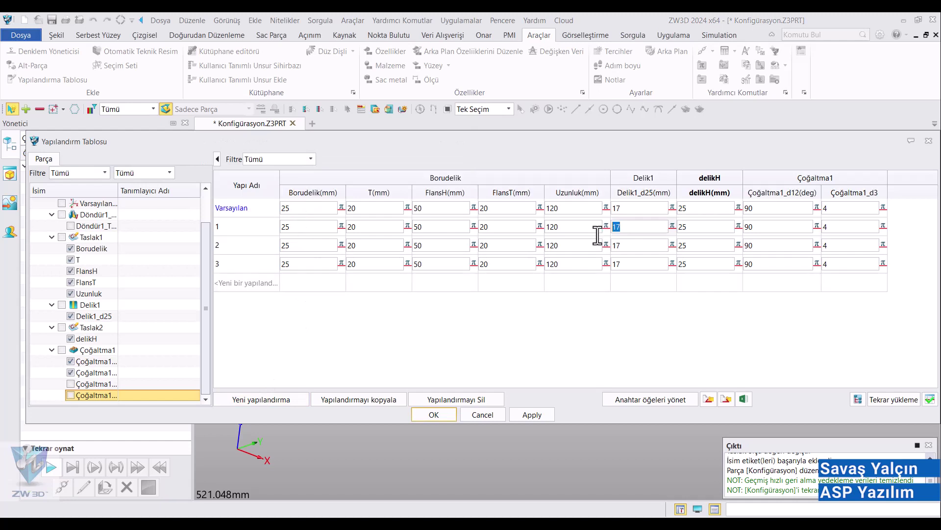
text(21)
double_click(631, 245)
text(13)
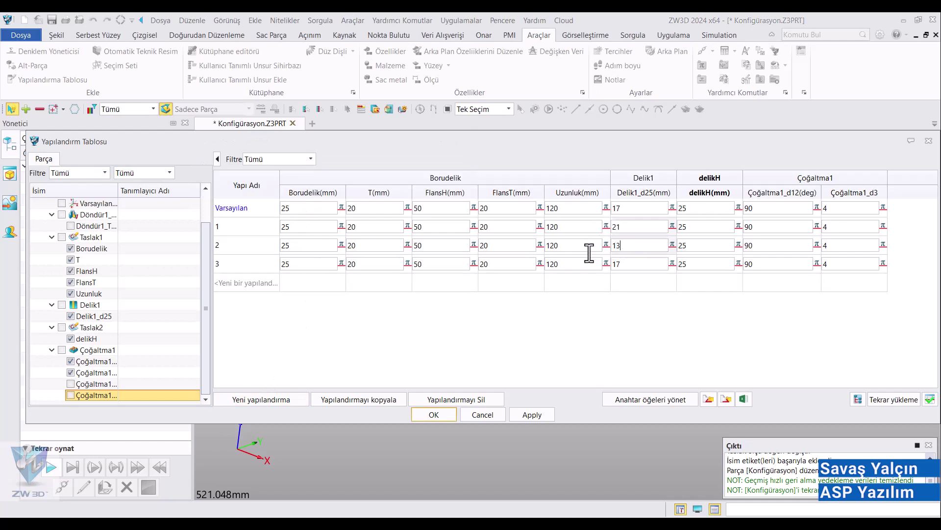
double_click(629, 264)
text(11)
Set Borudelik to 50 mm for Varsayılan, 60 mm for configuration 1 and 40 mm for configuration 2.
double_click(285, 208)
text(50)
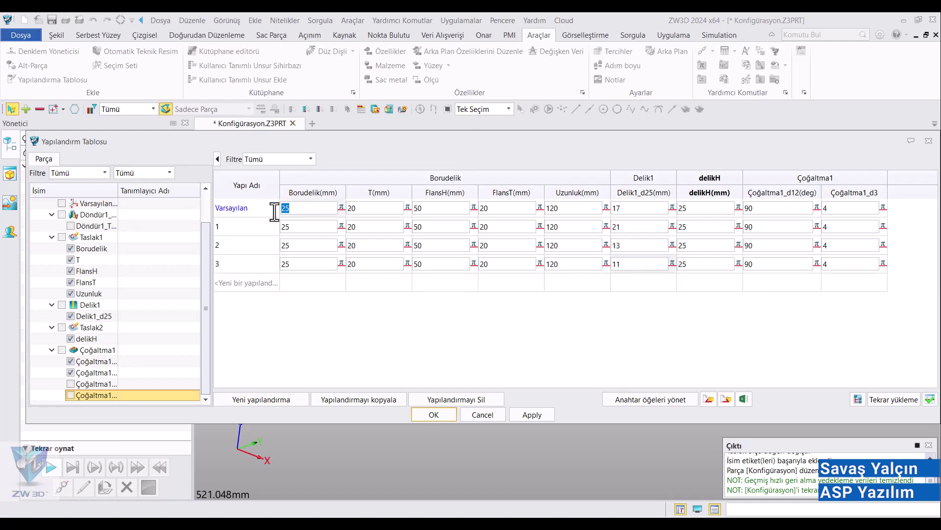
double_click(285, 226)
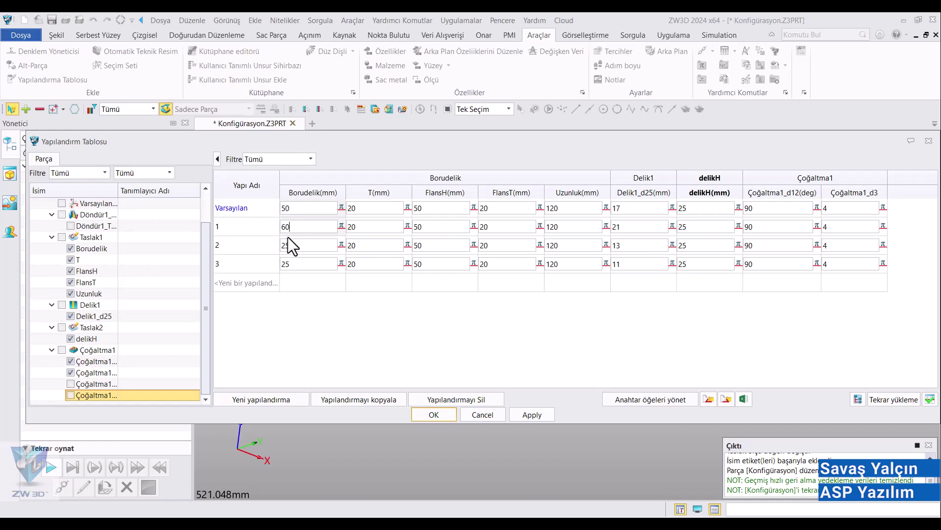
double_click(304, 242)
text(40)
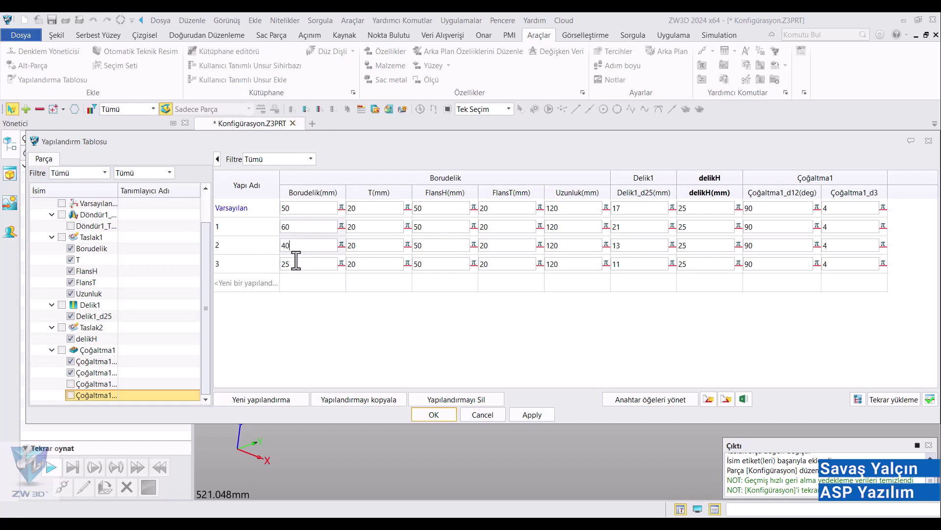
key(Down)
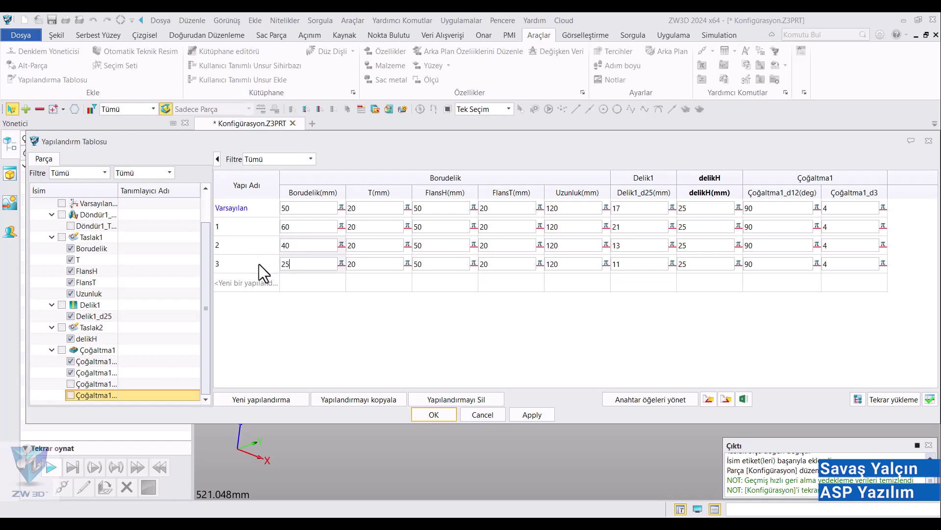
click(339, 304)
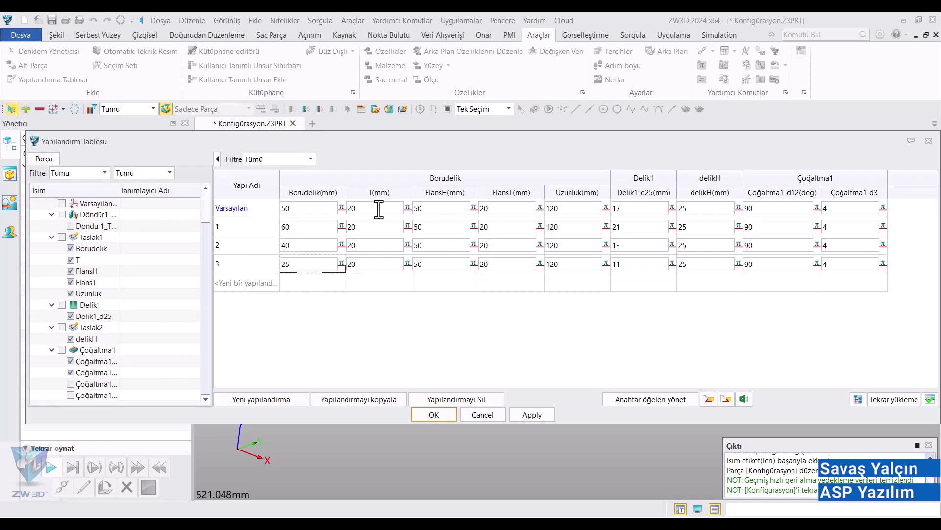
Set the wall thickness T to 15, 25 and 18 mm for configurations 1, 2 and 3.
double_click(368, 227)
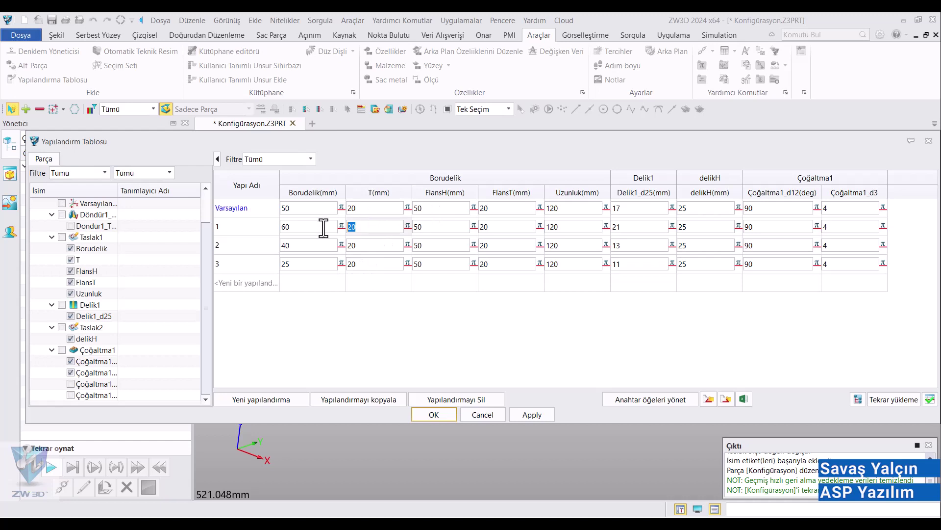
text(15)
key(Down)
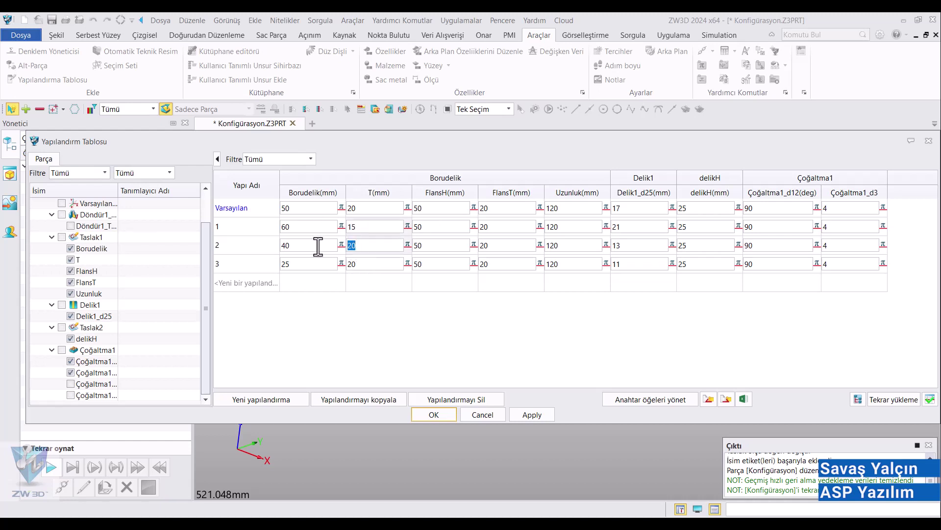
text(25)
key(Down)
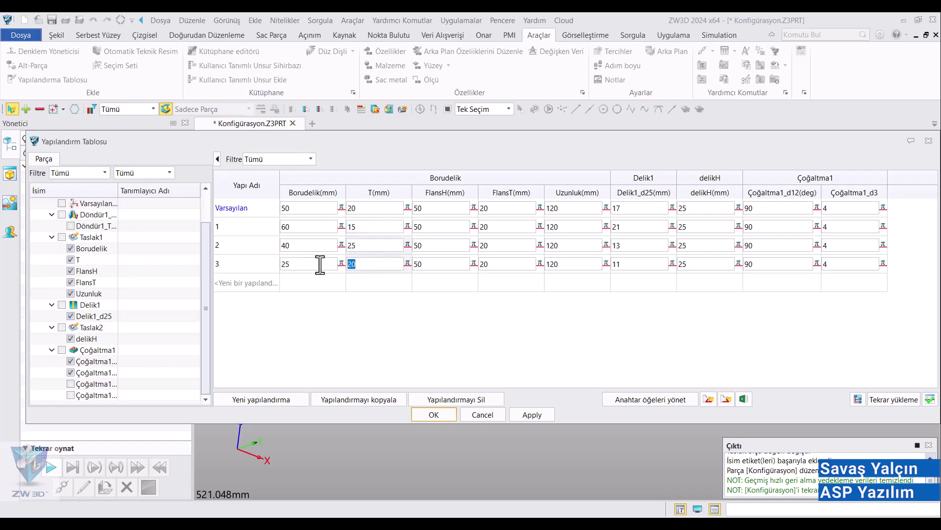
text(18)
key(Return)
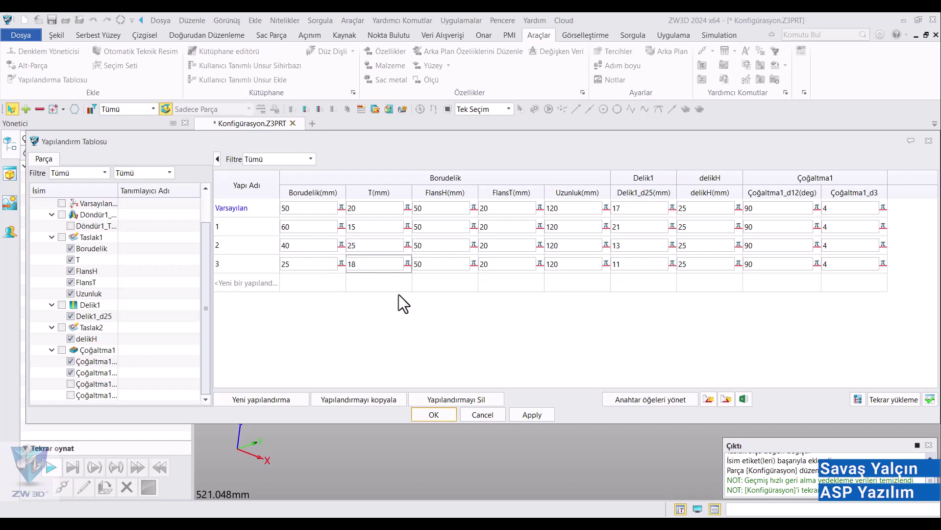
Set FlansH to 40 mm for Varsayılan, 60 mm for configuration 2 and 55 mm for configuration 3.
click(437, 212)
drag(431, 210, 393, 210)
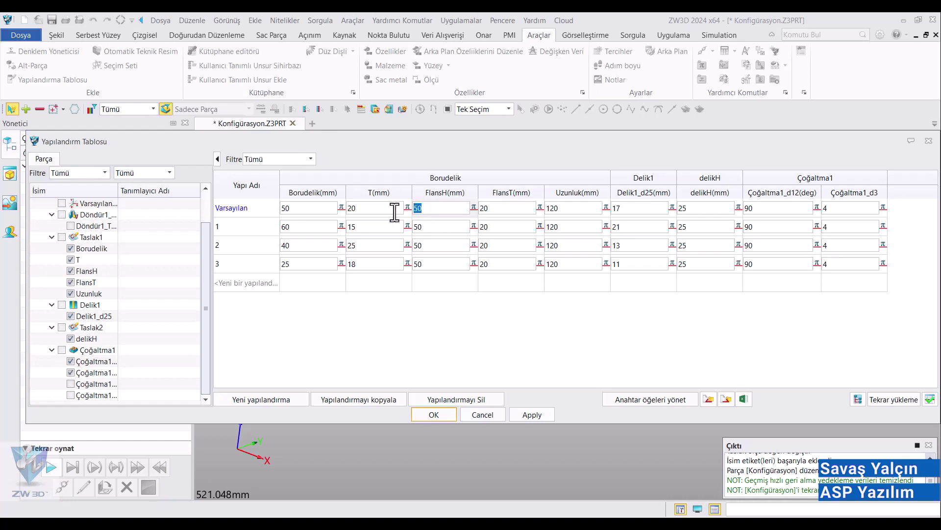
text(40)
click(433, 227)
click(431, 245)
drag(431, 245, 396, 264)
text(60)
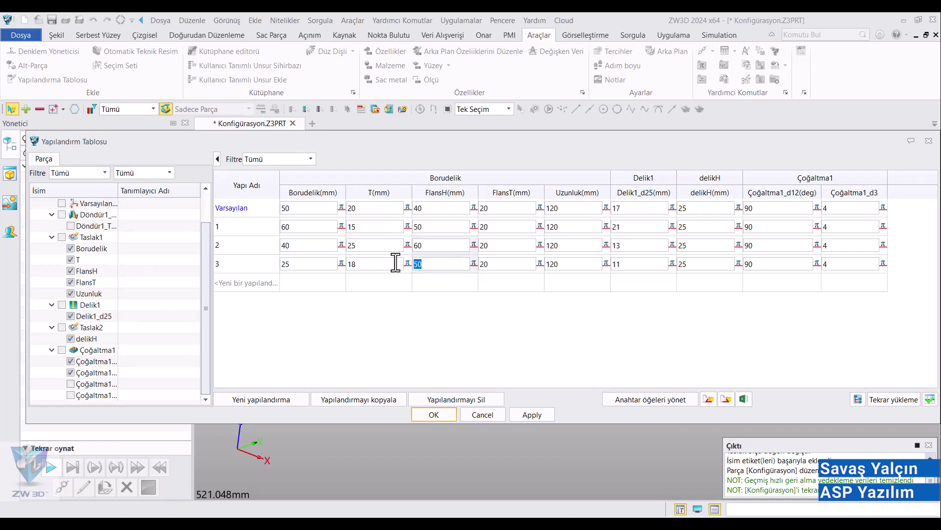
text(55)
click(454, 297)
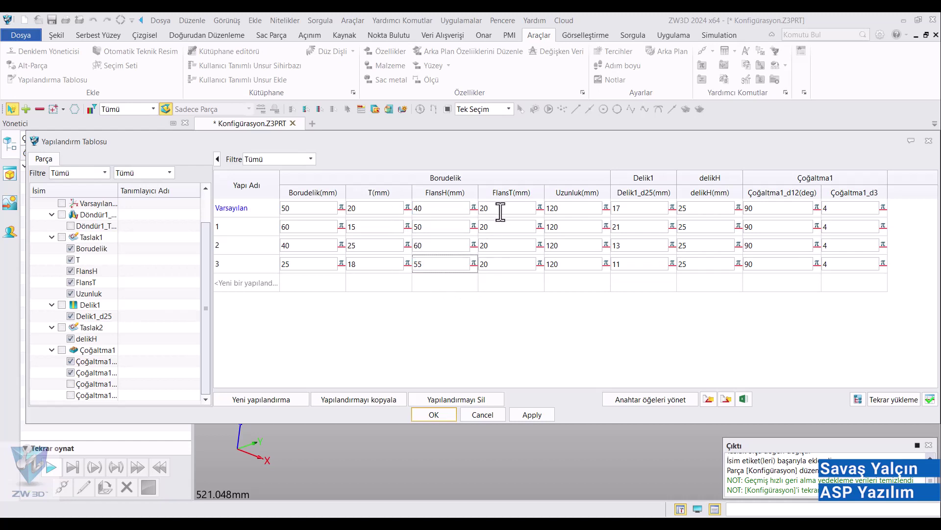
Set the flange thickness FlansT to 25, 30 and 15 mm for configurations 1, 2 and 3.
drag(500, 212, 485, 210)
click(496, 227)
drag(495, 226, 463, 265)
text(25)
click(495, 245)
text(30)
click(502, 264)
text(15)
Set the length Uzunluk to 100, 80 and 150 mm for configurations 1, 2 and 3.
click(564, 208)
click(572, 226)
text(100)
click(567, 241)
text(80)
click(565, 263)
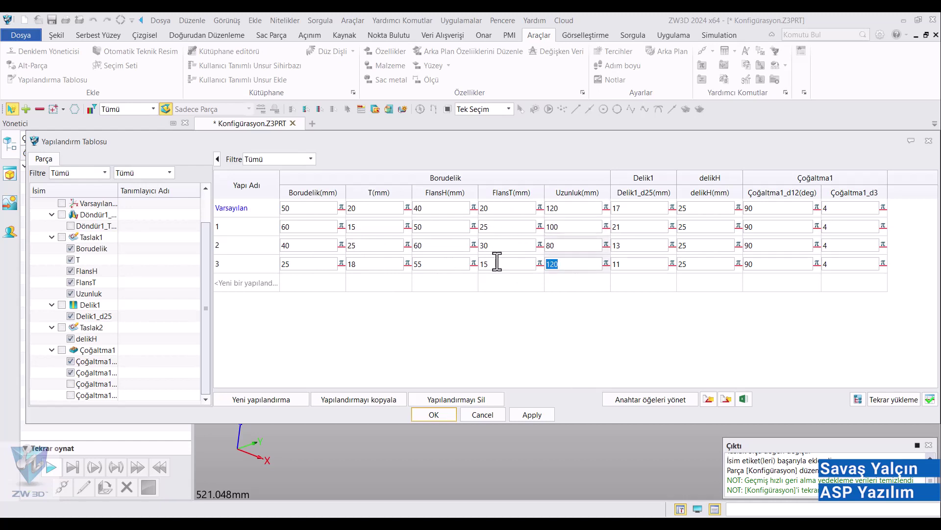
text(150)
click(598, 292)
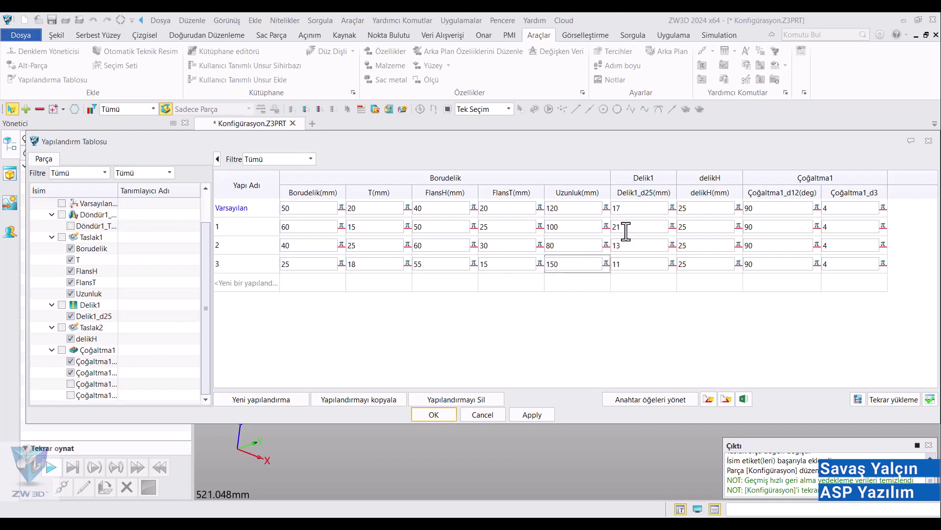
Set delikH to 20 mm for Varsayılan, 30 mm for configuration 2 and 27 mm for configuration 3.
click(699, 209)
text(20)
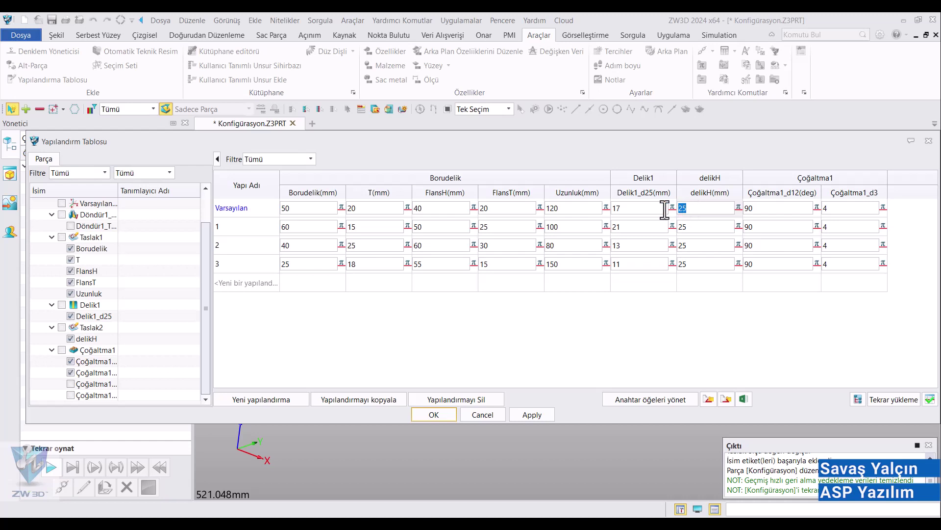
click(696, 242)
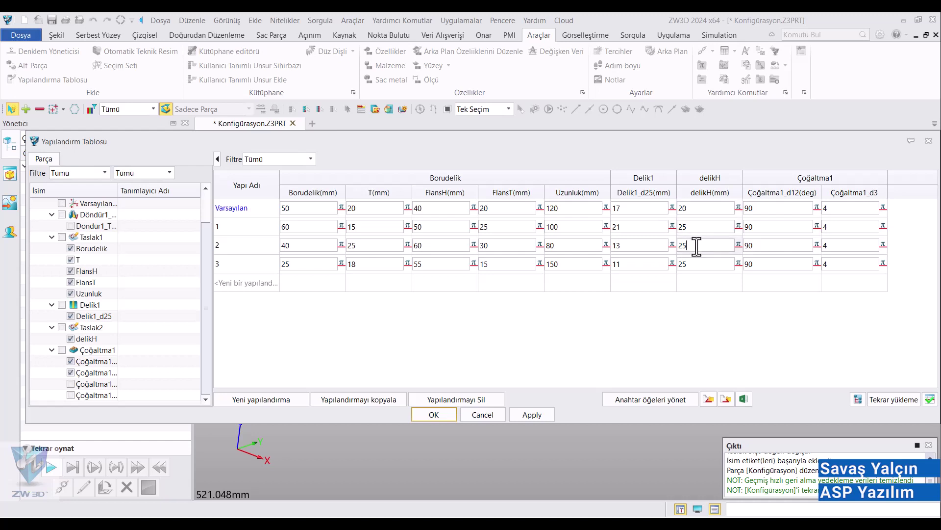
text(30)
key(Return)
text(27)
Set the Çoğaltma1 hole pattern of configuration 1 to a 120-degree angle and 3 instances.
click(781, 207)
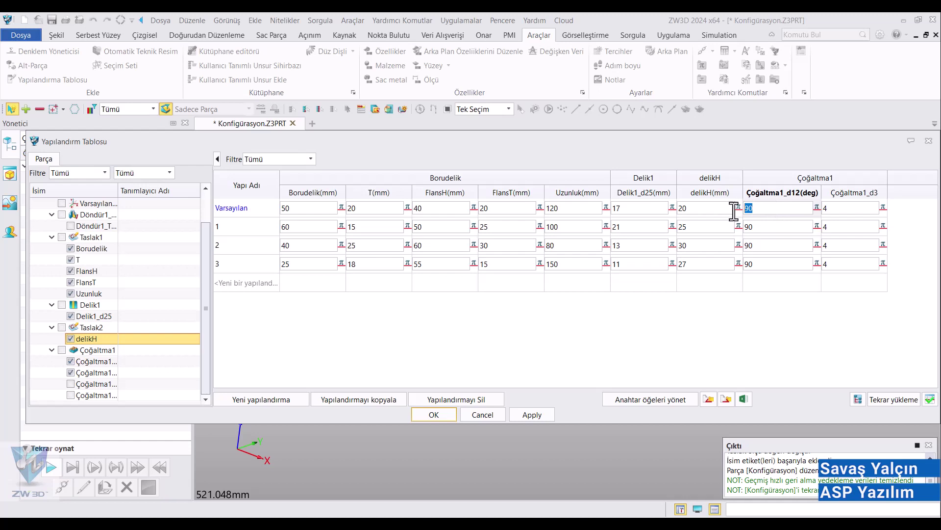
click(753, 227)
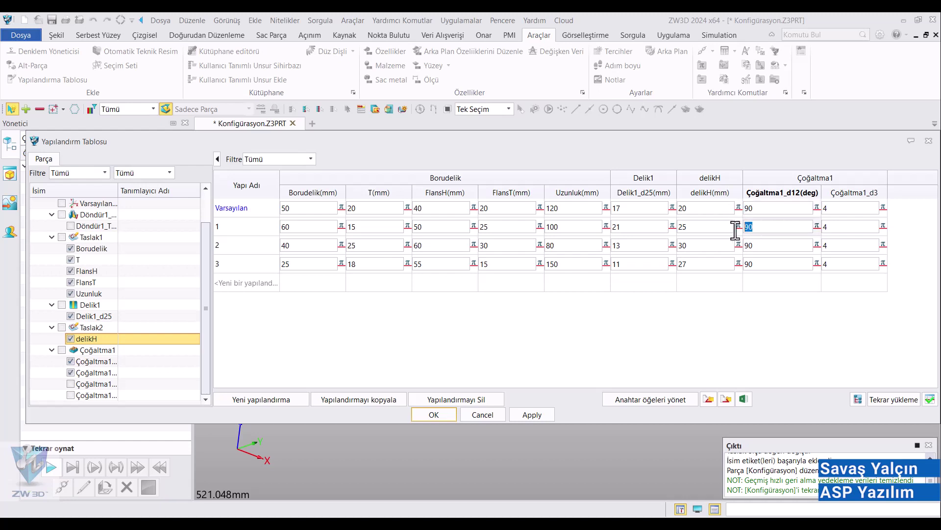
text(120)
click(836, 227)
text(3)
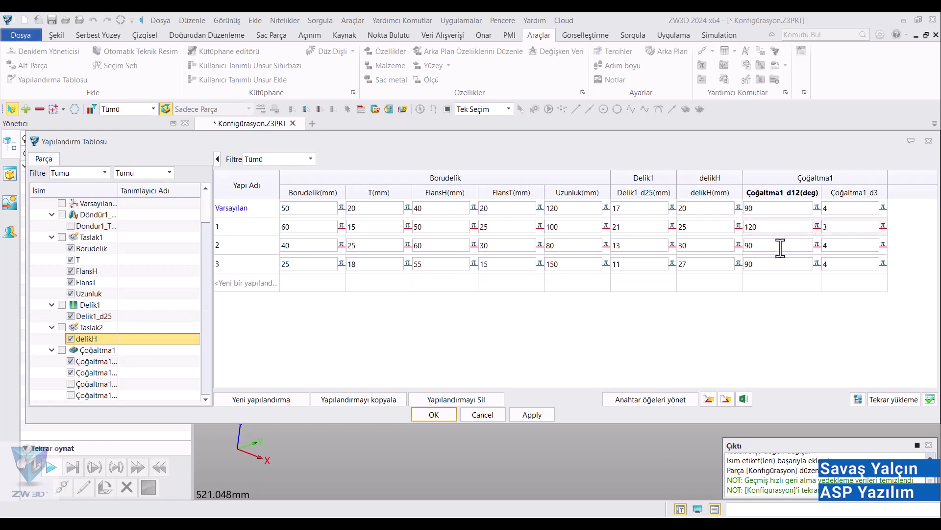
Set the Çoğaltma1 hole pattern of configuration 2 to a 72-degree angle and 5 instances.
click(780, 248)
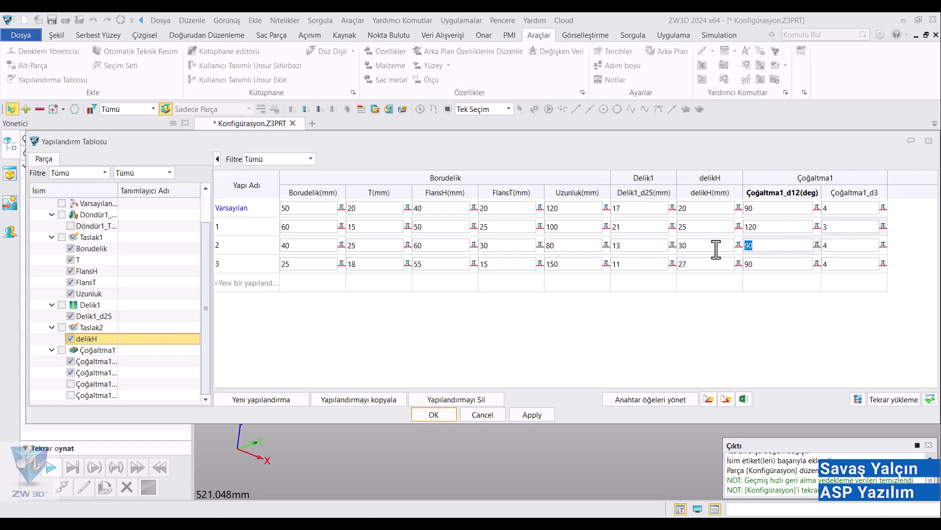
text(72)
click(848, 247)
text(5)
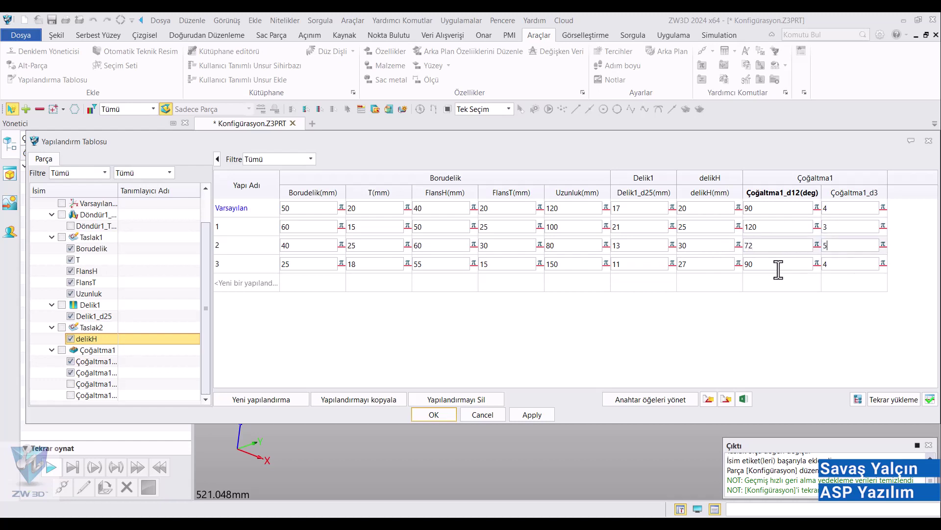
Set configuration 3's Çoğaltma1 pattern to a 60-degree angle and 6 instances, and apply the configuration table.
click(779, 264)
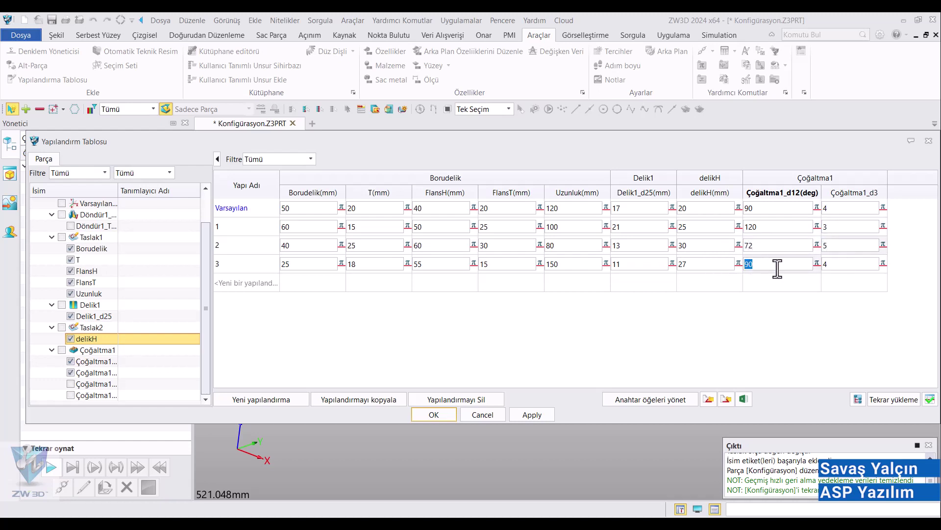
text(60)
click(832, 265)
text(6)
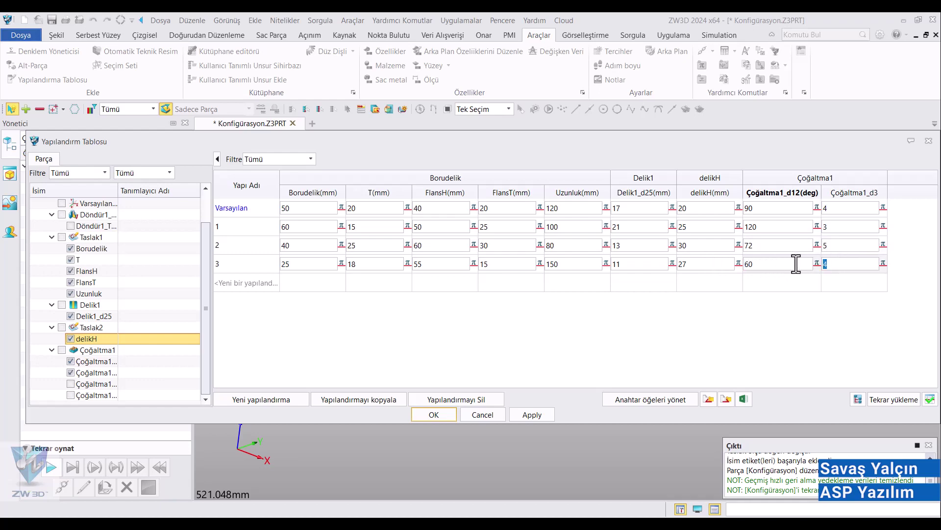
click(532, 415)
click(445, 415)
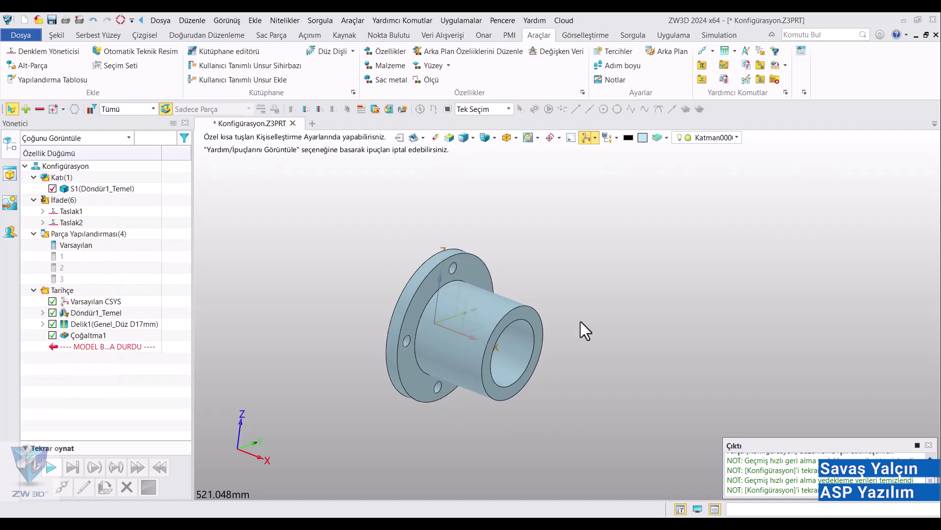
Activate part configurations 1, 2 and 3 in turn to check the flange, and save the part with configuration 3 active.
middle_drag(581, 322, 654, 276)
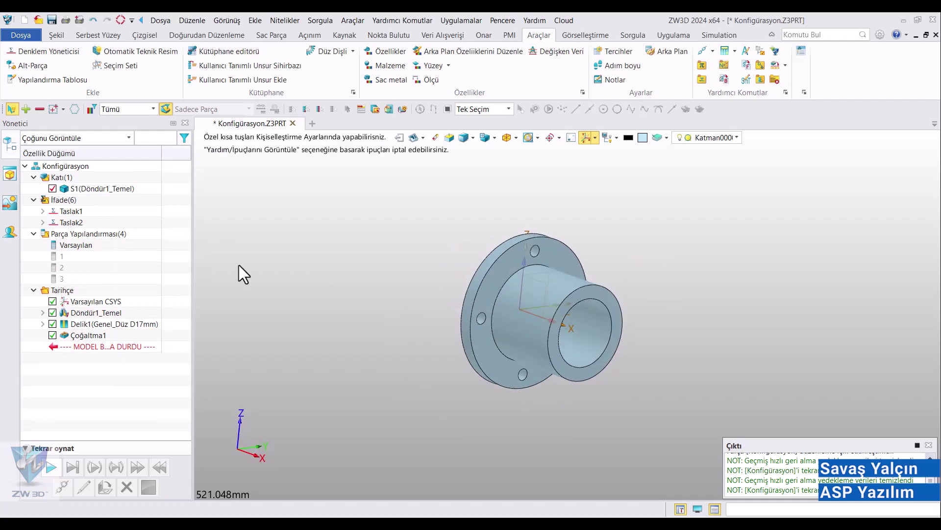
double_click(66, 255)
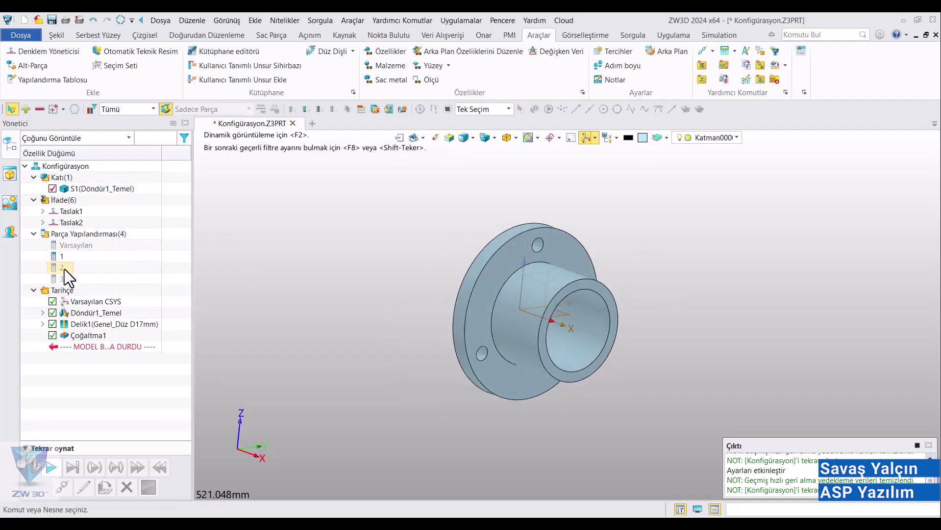
double_click(62, 267)
double_click(60, 279)
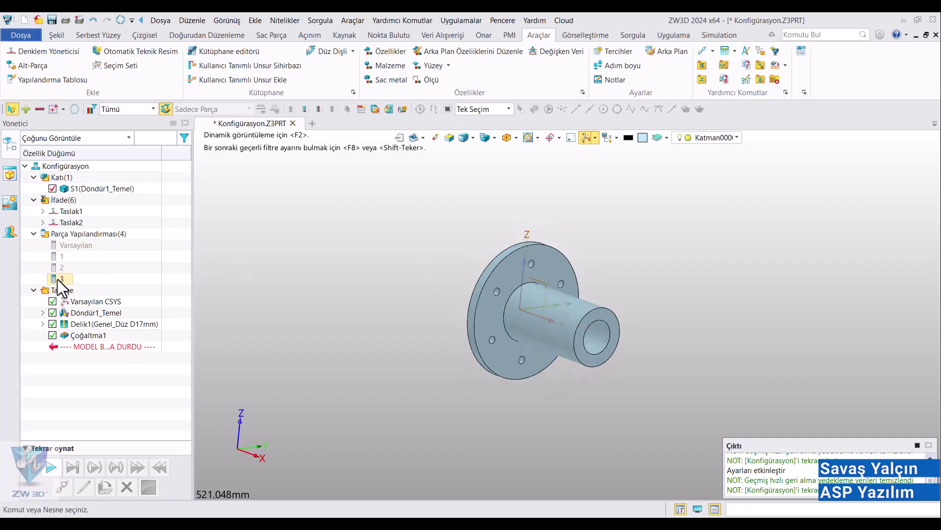
middle_drag(571, 240, 578, 231)
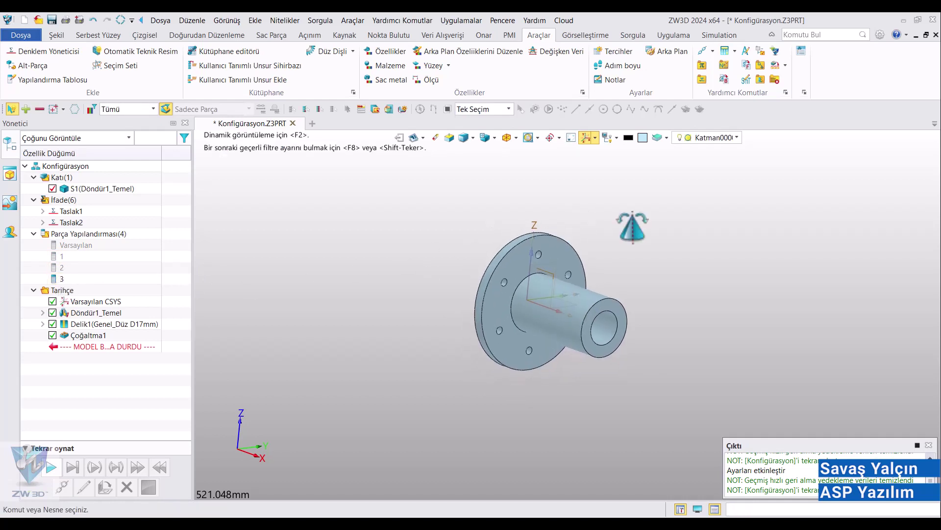
click(54, 21)
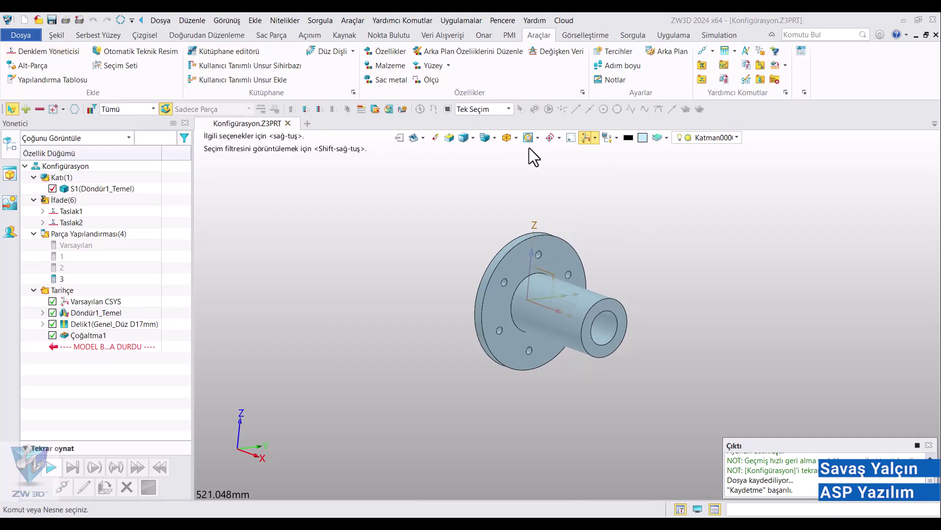